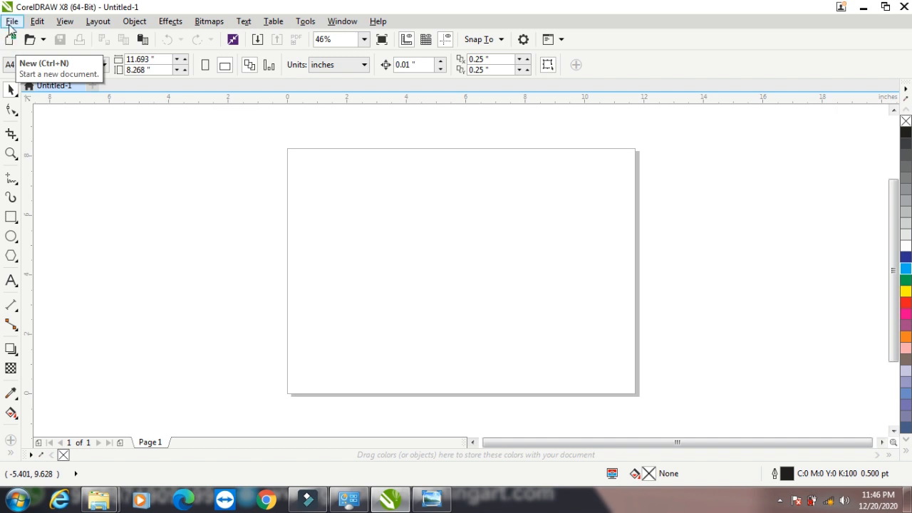
left_click(12, 20)
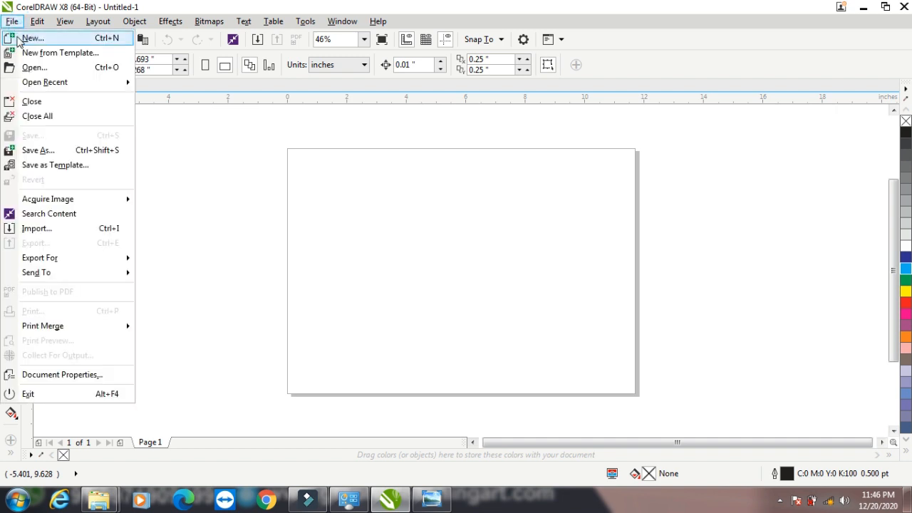
left_click(18, 38)
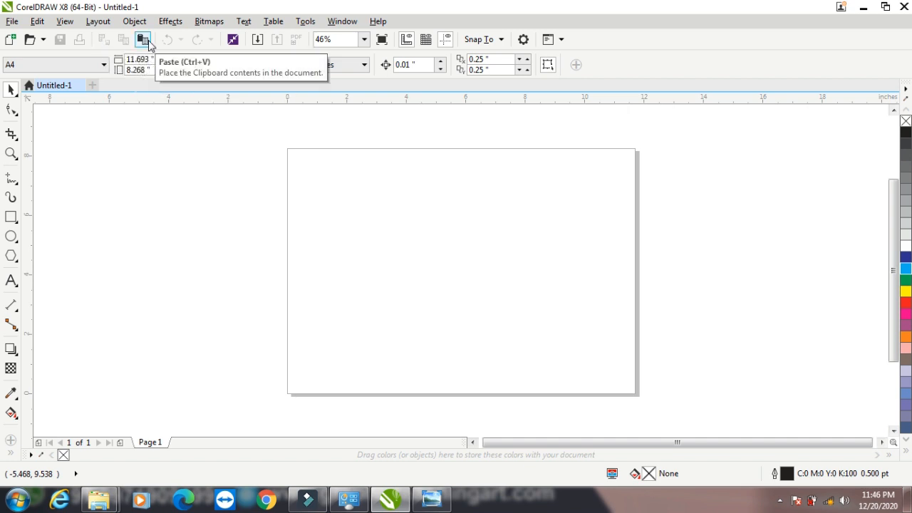
Draw a square about 1.82 inches wide in the page's upper-left area, trying Cut on it and undoing the cut
left_click(11, 216)
left_click_drag(354, 224, 379, 247)
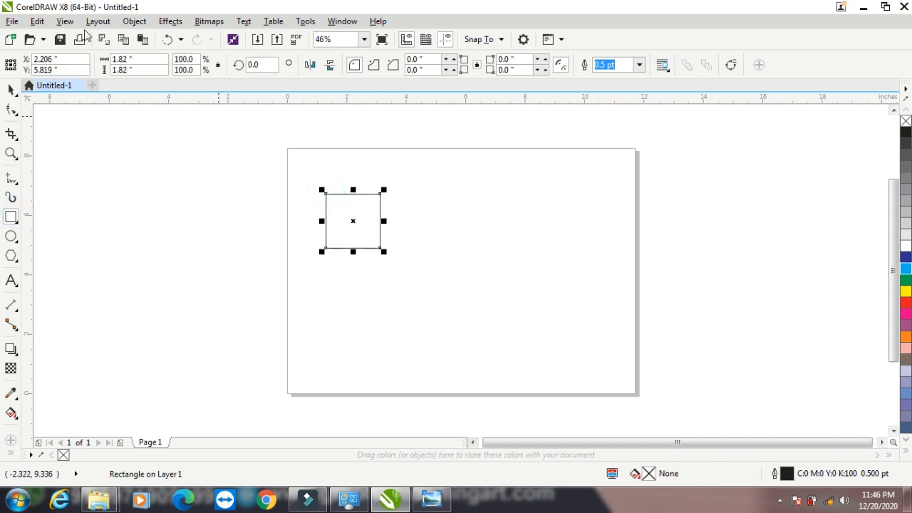
left_click(105, 39)
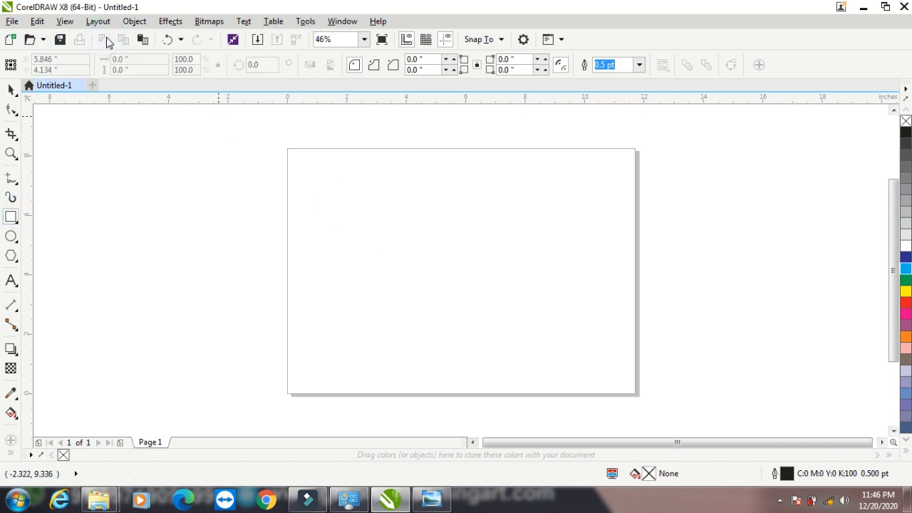
left_click(169, 40)
Copy and paste the square, and move the copy directly below the original
left_click(125, 40)
left_click(142, 40)
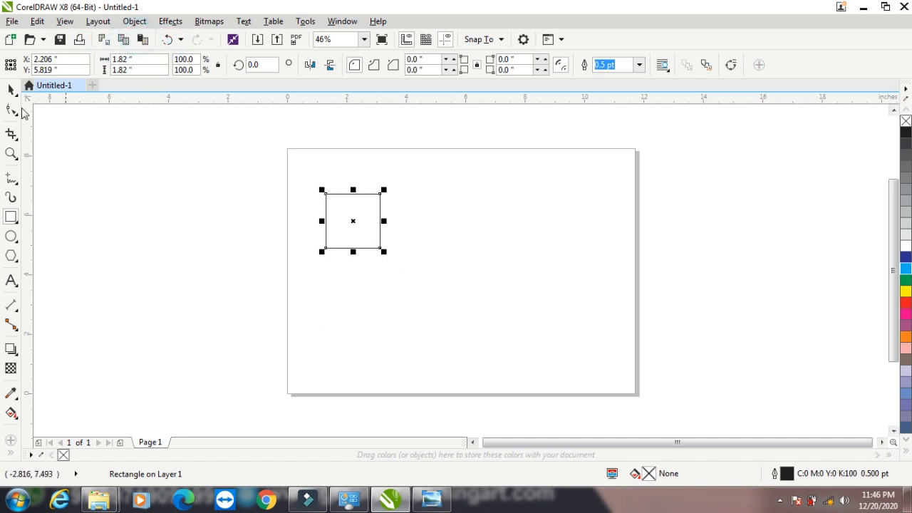
left_click(11, 89)
left_click_drag(337, 227, 340, 302)
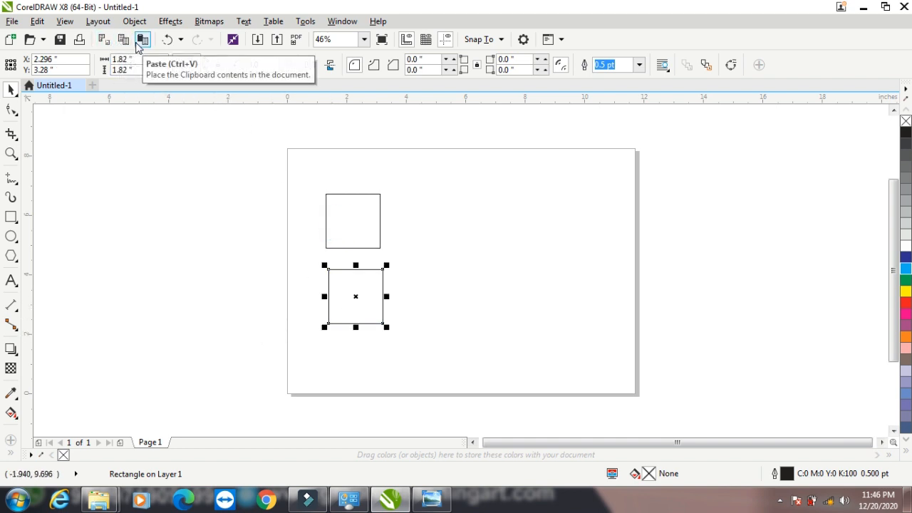
Undo the last move of the copied square and redo it
left_click(169, 42)
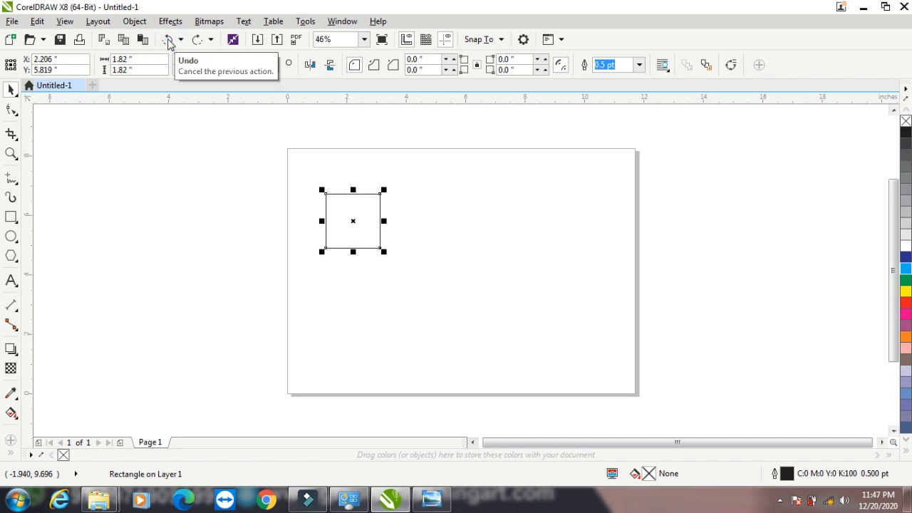
left_click(201, 40)
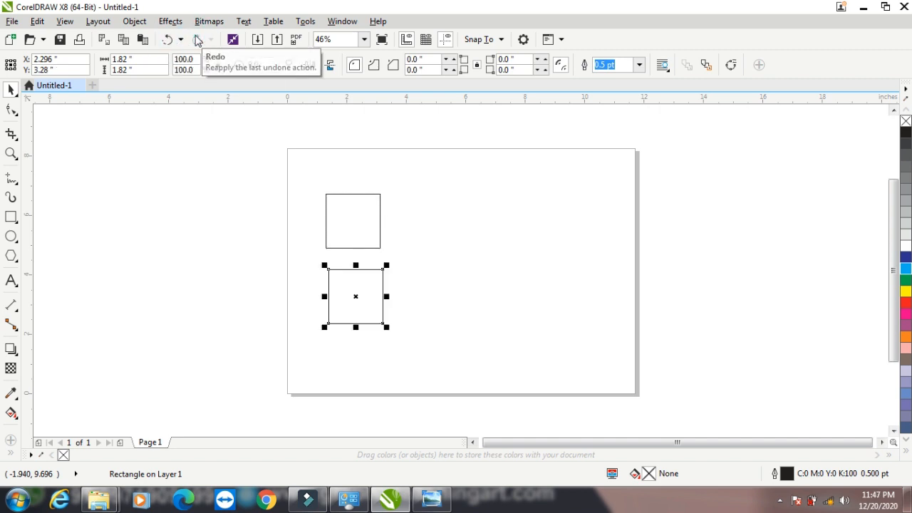
left_click(36, 21)
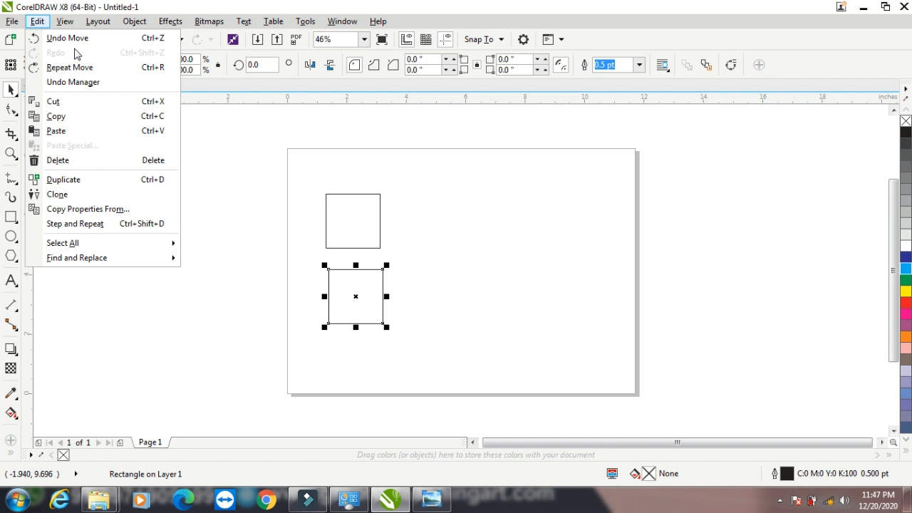
left_click(589, 174)
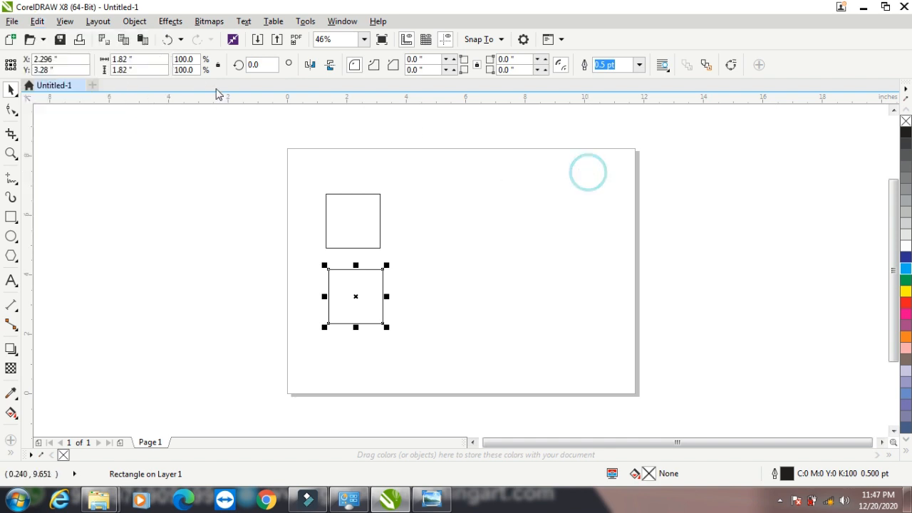
Search content in the personal folder on the Desktop and place its dark blue buildings image on the page, beside the squares
left_click(232, 40)
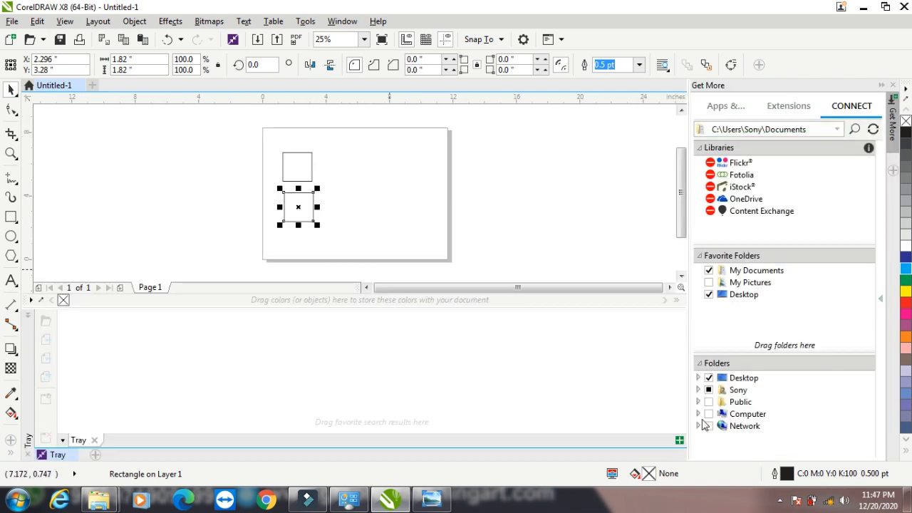
left_click(697, 379)
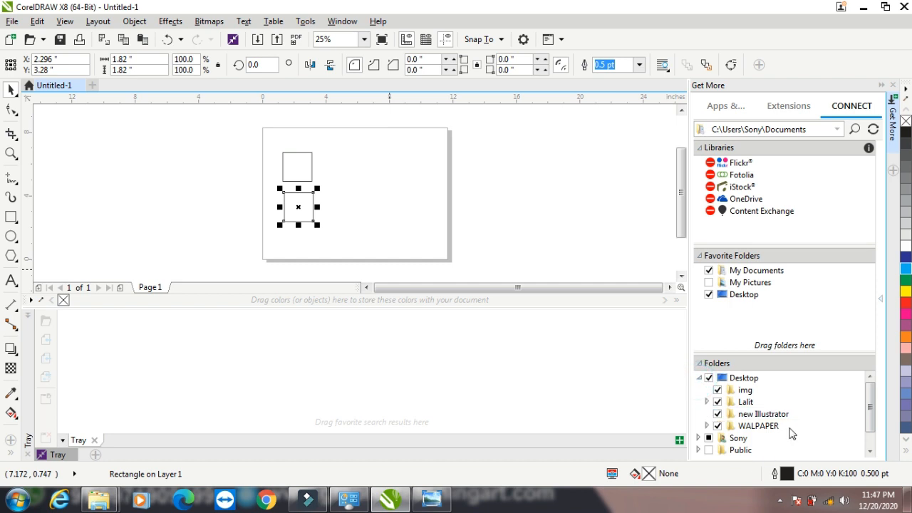
left_click(742, 402)
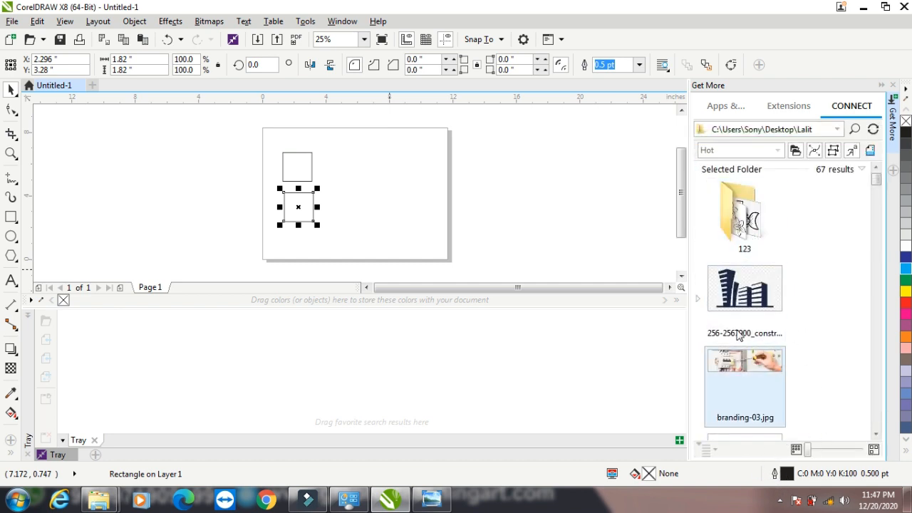
left_click_drag(716, 296, 385, 193)
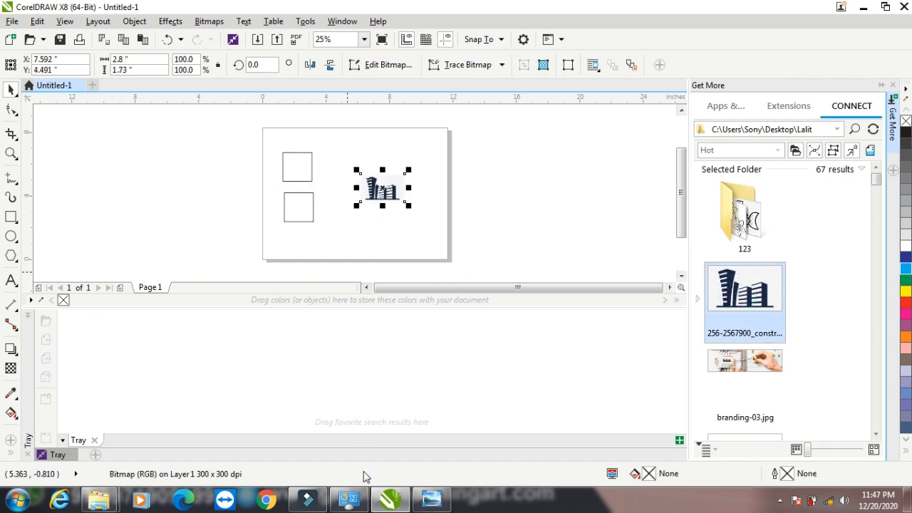
Place the elephant image from folder 123 over the page's right edge, and close the content browser and the tray
double_click(758, 257)
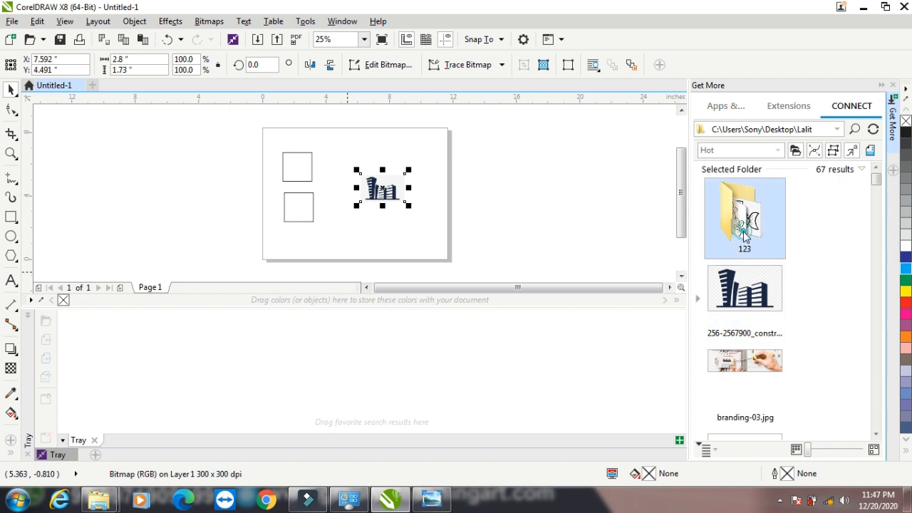
left_click_drag(745, 214, 473, 179)
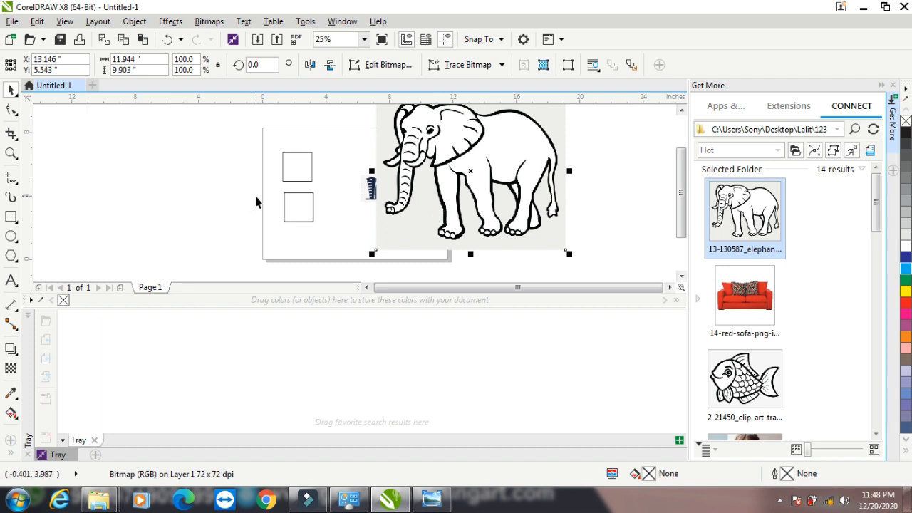
left_click(892, 86)
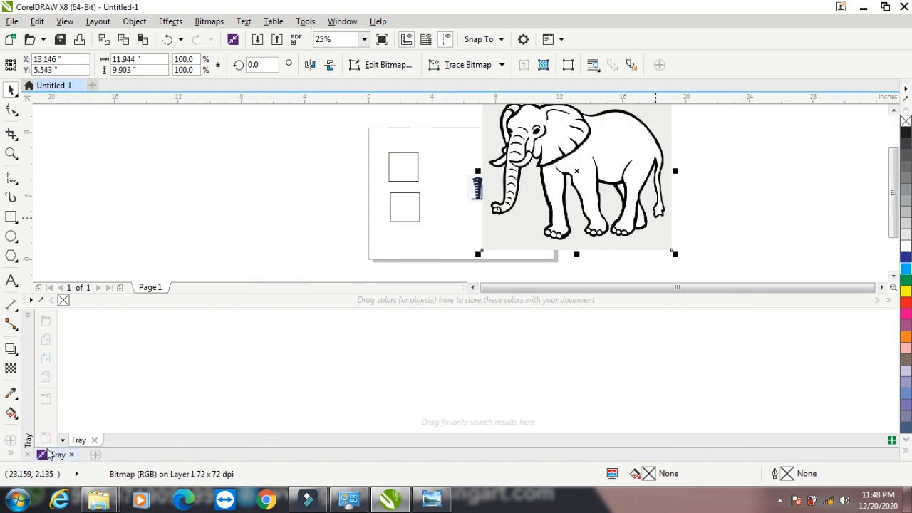
left_click(26, 454)
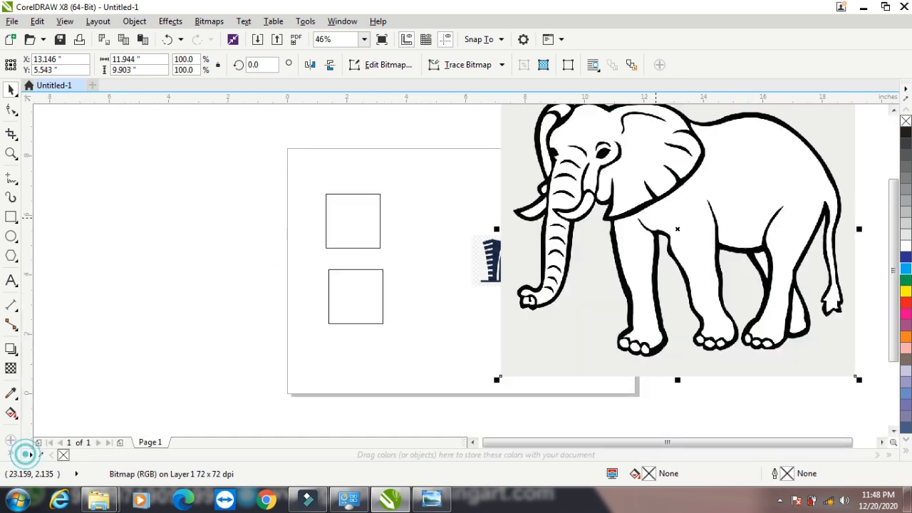
left_click(12, 20)
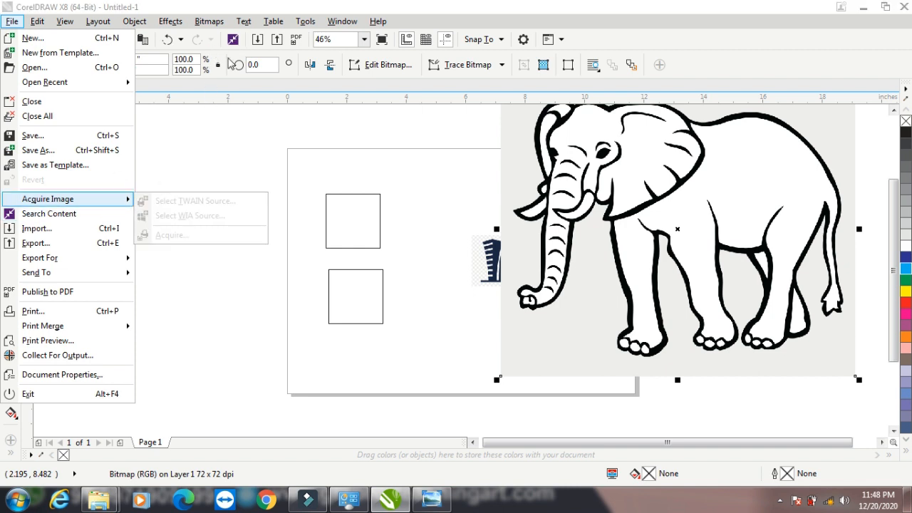
left_click(230, 110)
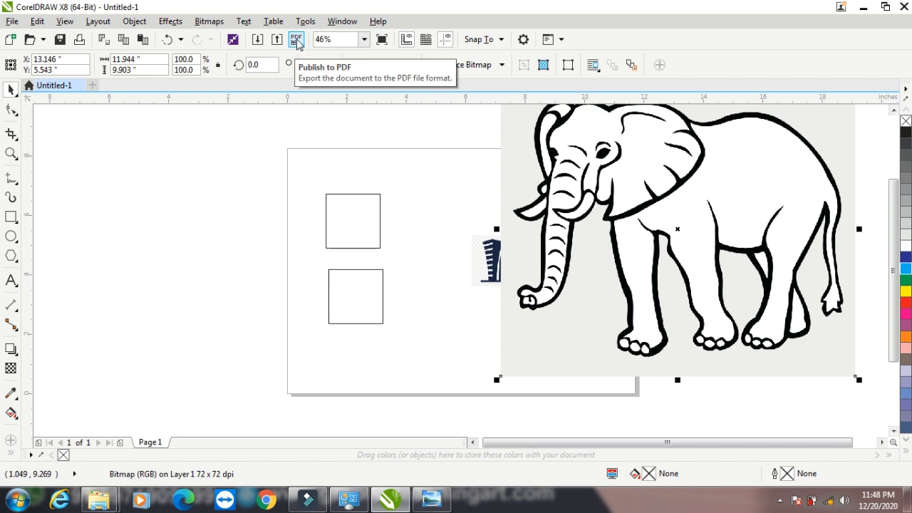
Examine the file formats offered for saving the drawing under another name, without saving it
left_click(12, 20)
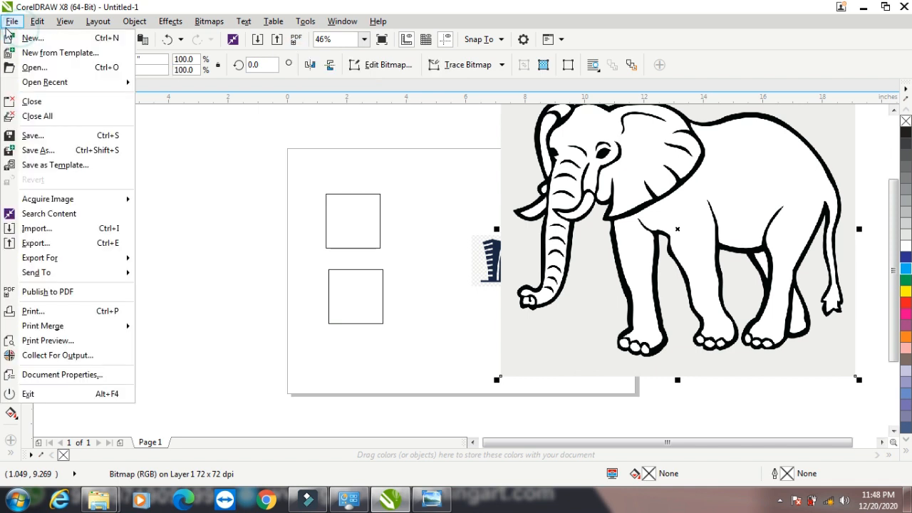
left_click(36, 149)
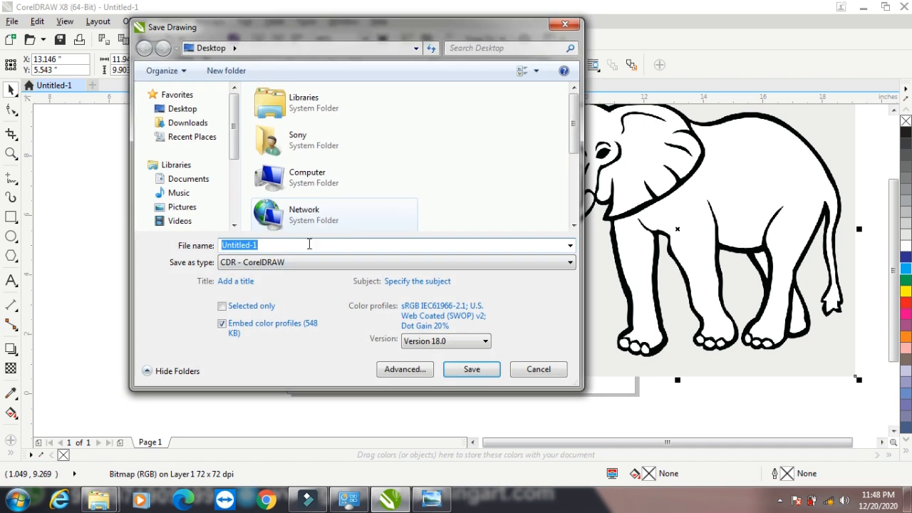
left_click(310, 261)
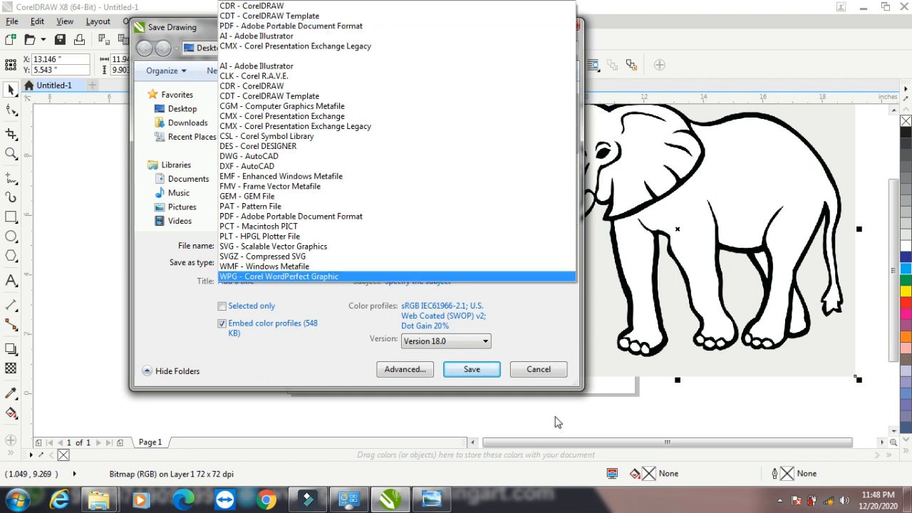
left_click(535, 377)
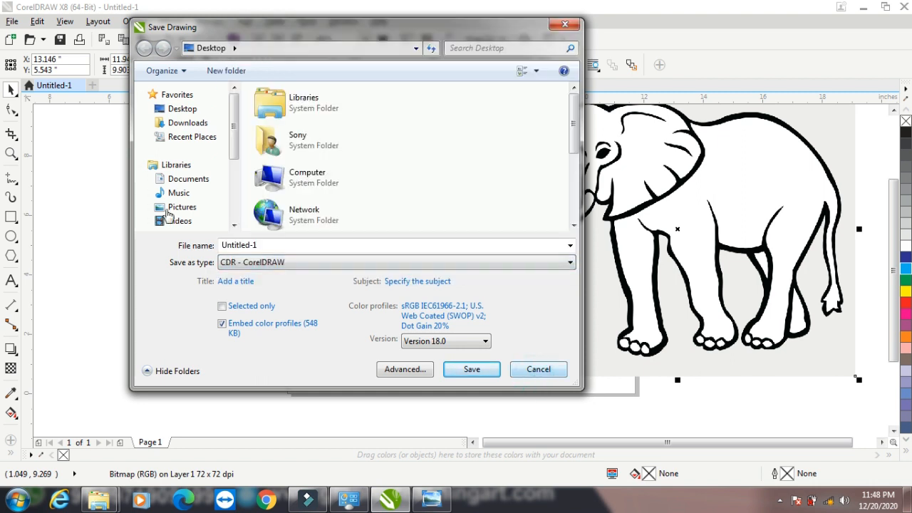
left_click(527, 367)
Examine the file formats offered for exporting the drawing, without exporting it
left_click(12, 21)
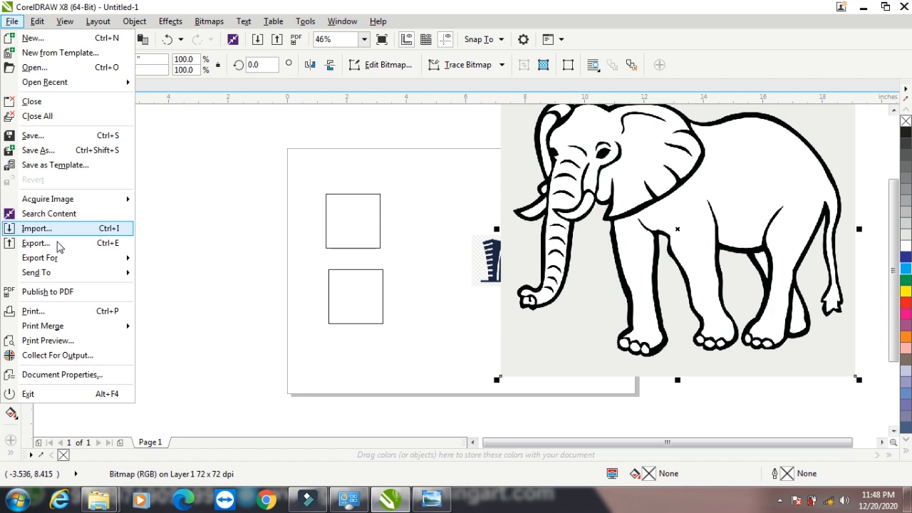
left_click(235, 194)
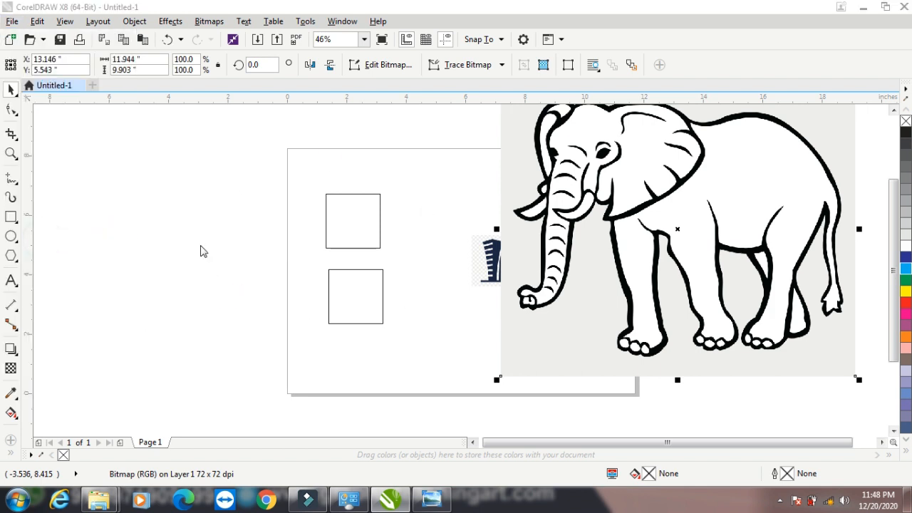
left_click(356, 262)
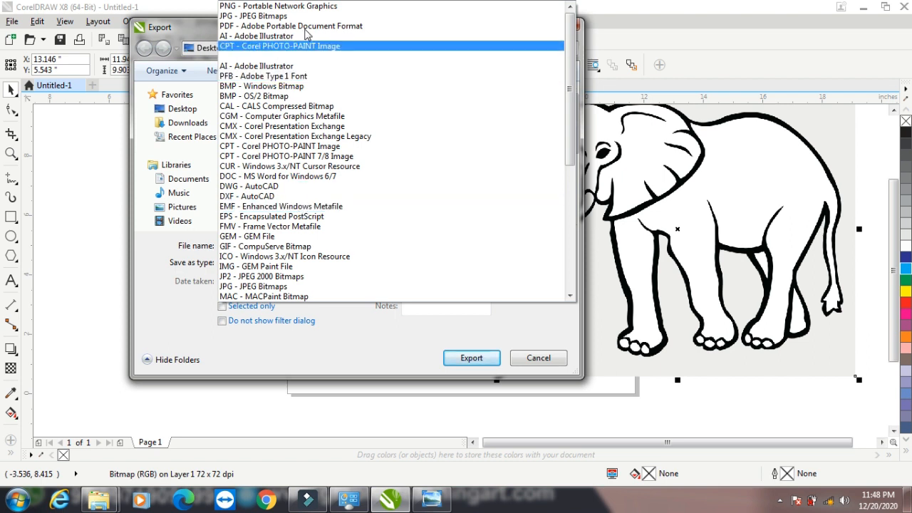
left_click(536, 366)
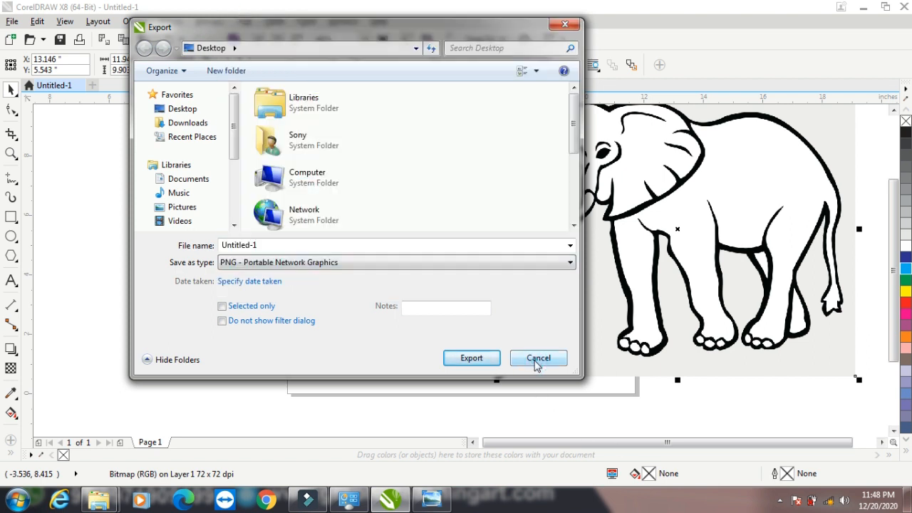
left_click(537, 358)
left_click(11, 21)
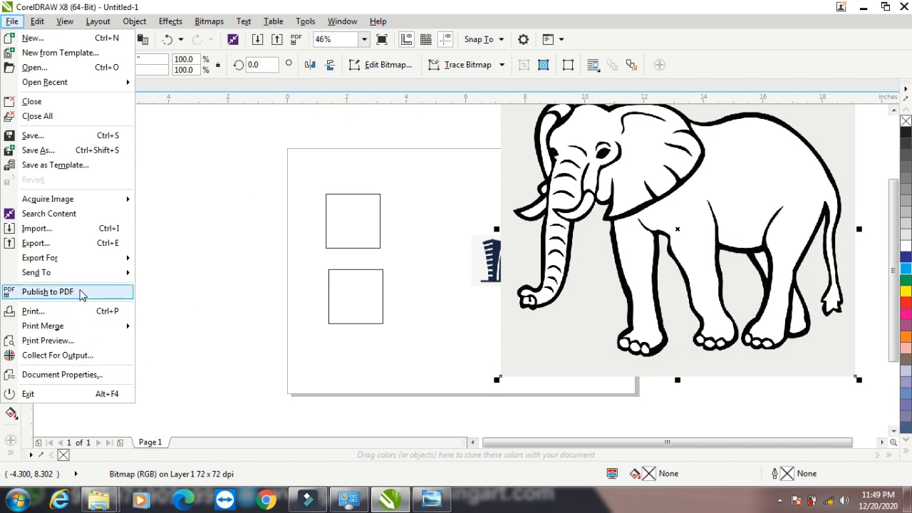
left_click(198, 153)
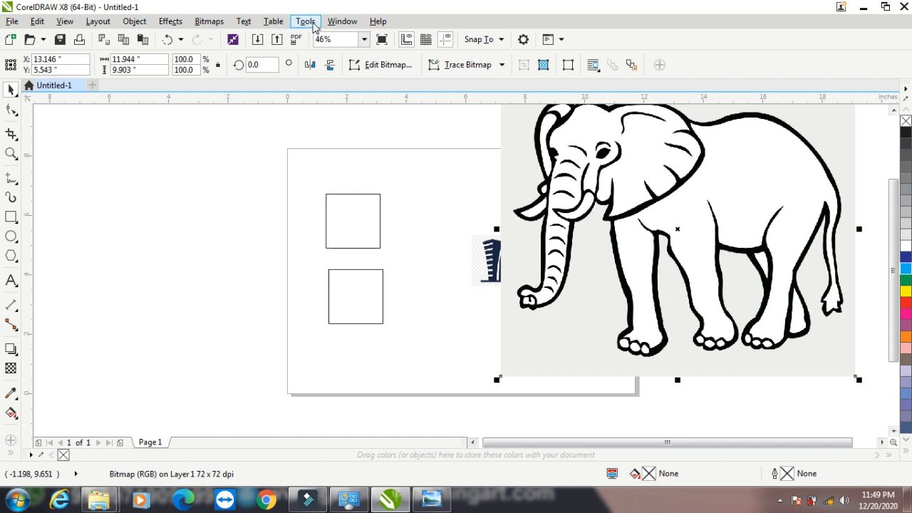
Try the zoom levels To Width and 50%, and set the view's zoom to 100%
left_click(364, 40)
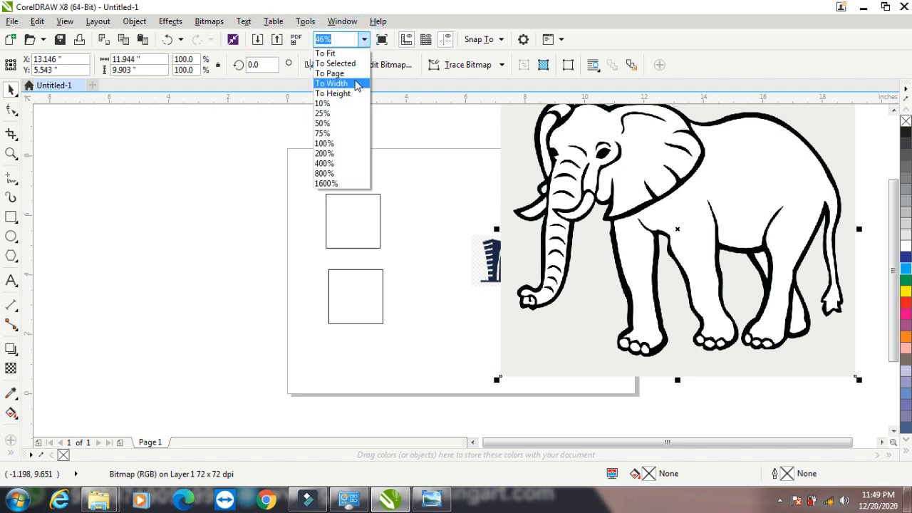
left_click(356, 84)
left_click(364, 39)
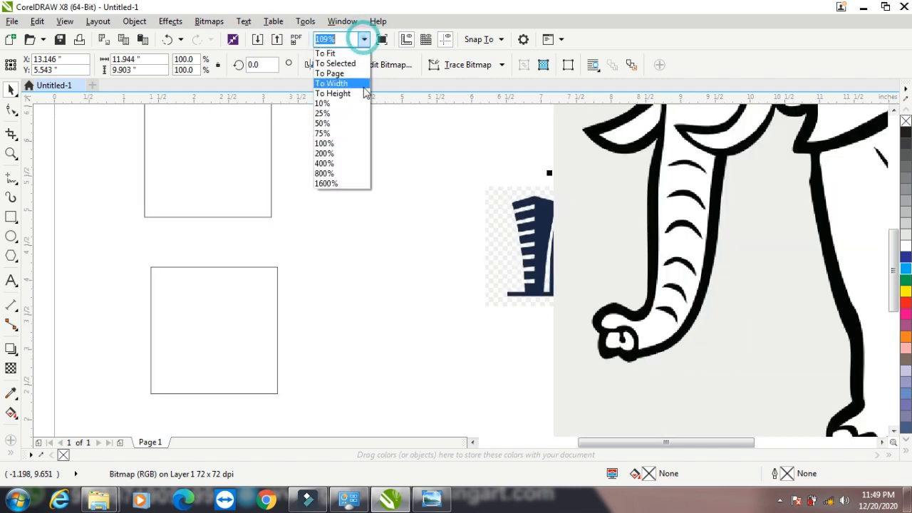
left_click(352, 123)
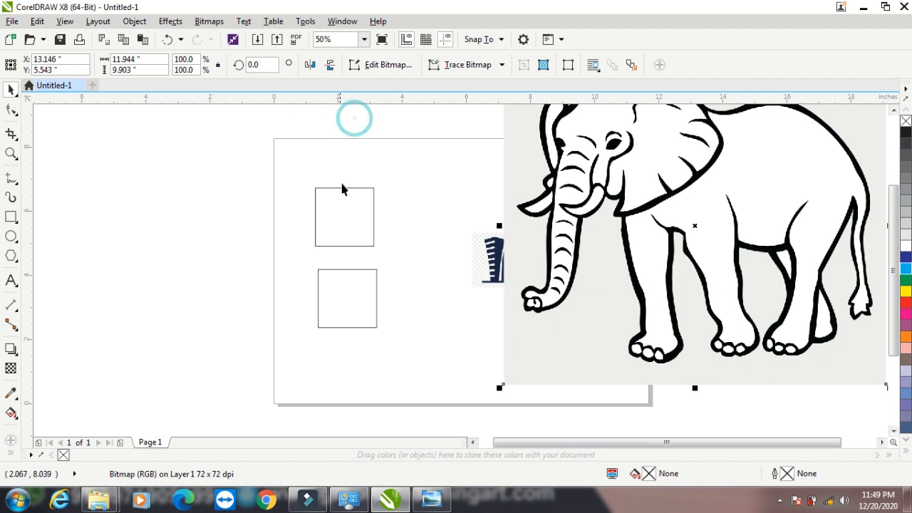
left_click(364, 40)
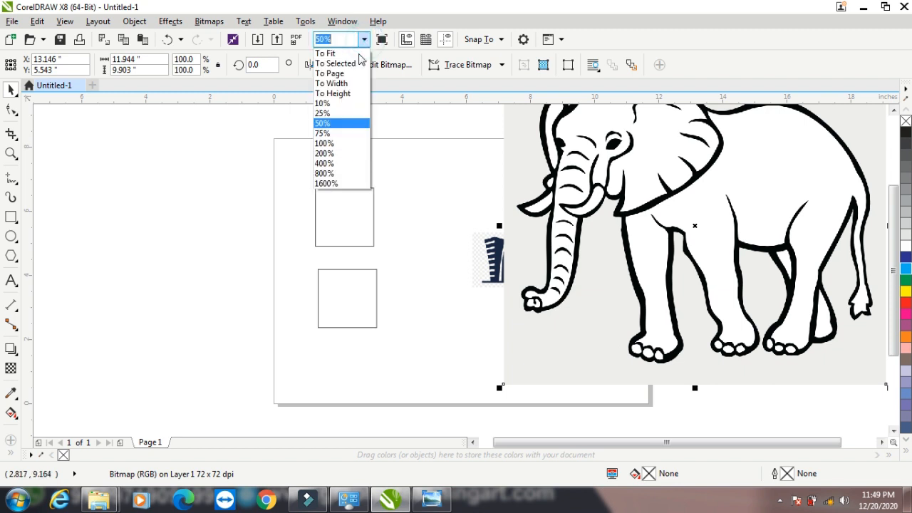
left_click(345, 144)
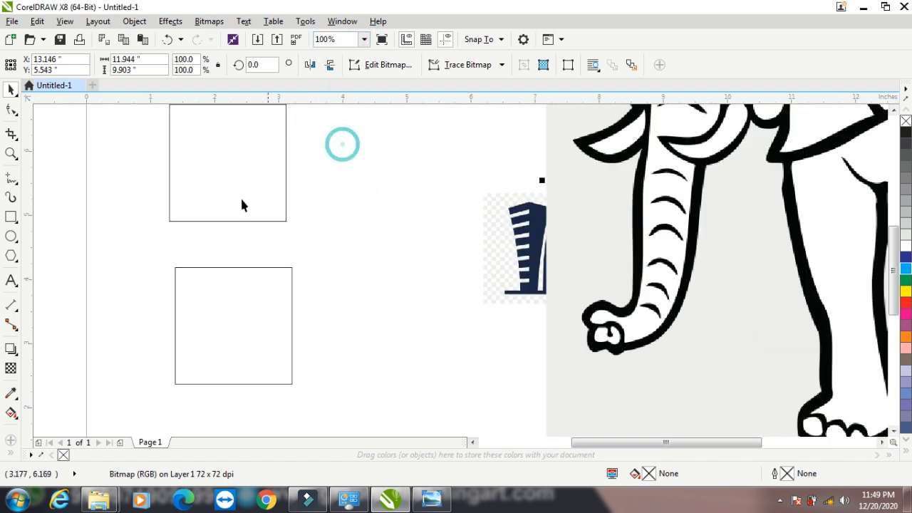
Set the view's zoom to 50%, and preview the drawing full screen before returning to the workspace
left_click(364, 39)
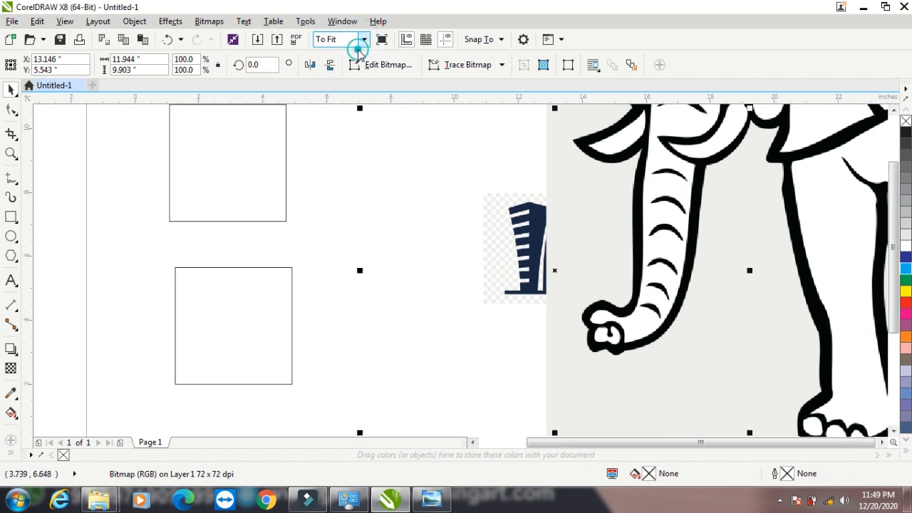
left_click(360, 54)
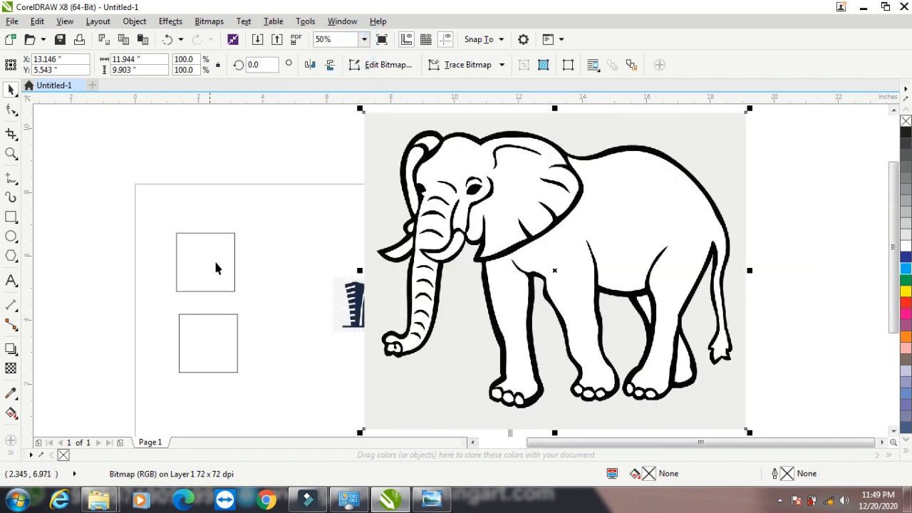
left_click(378, 43)
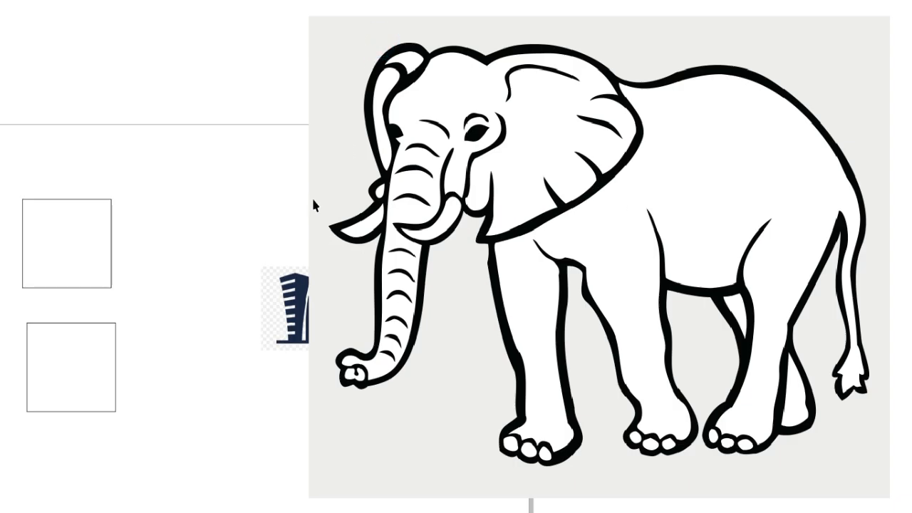
left_click(245, 65)
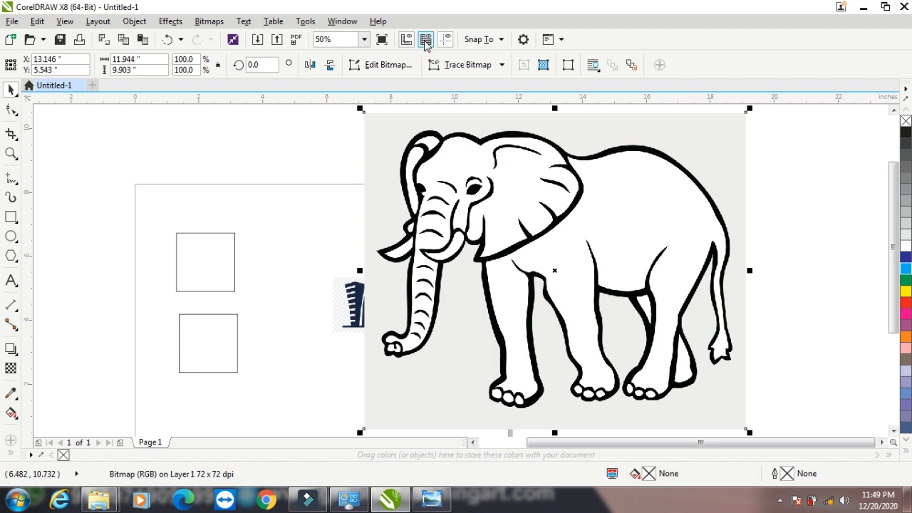
Examine the Snap To options available for the document grid, baseline grid, guidelines, objects and page, without changing them
left_click(500, 40)
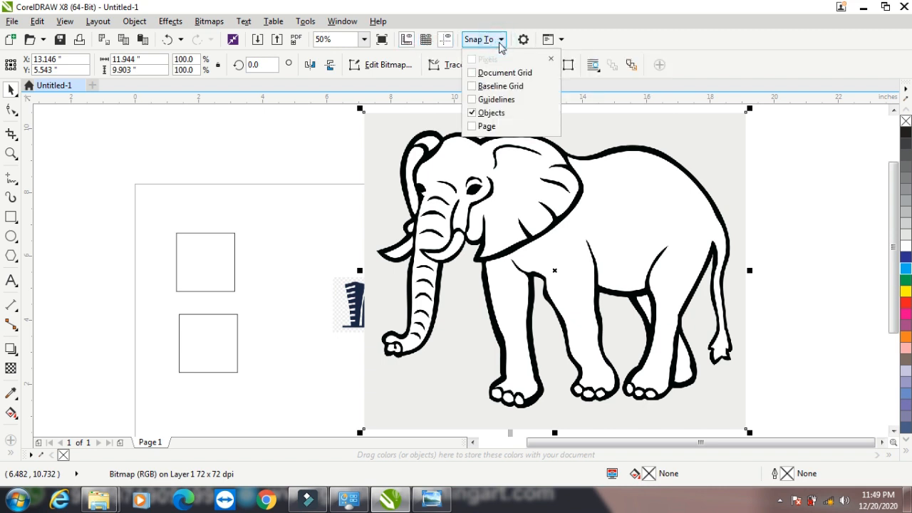
left_click(63, 21)
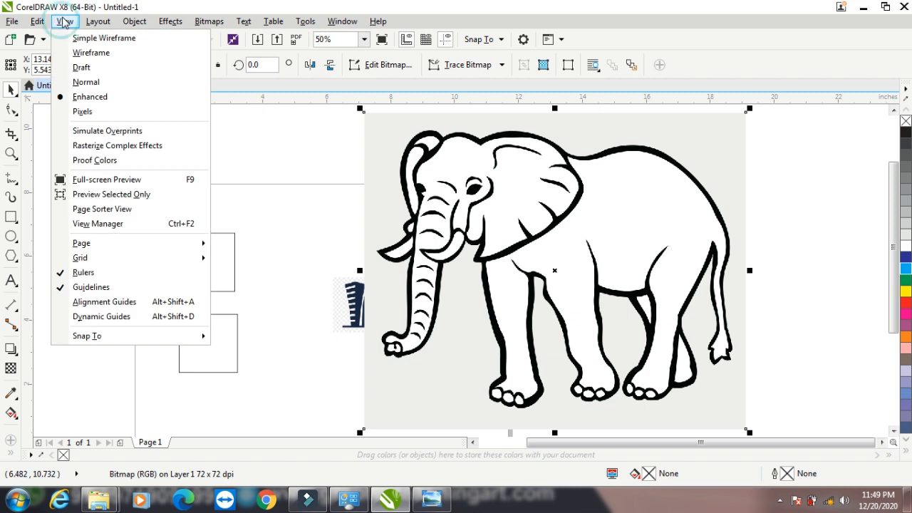
mouse_move(147, 344)
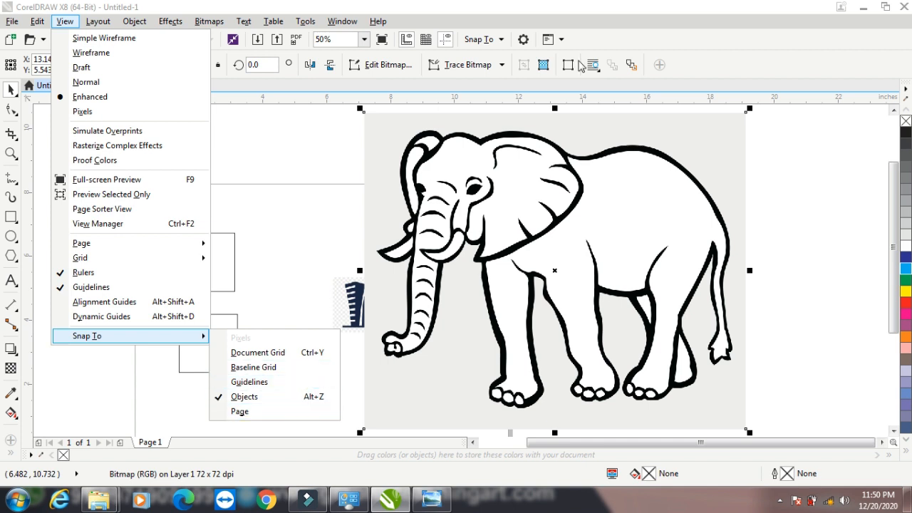
left_click(624, 27)
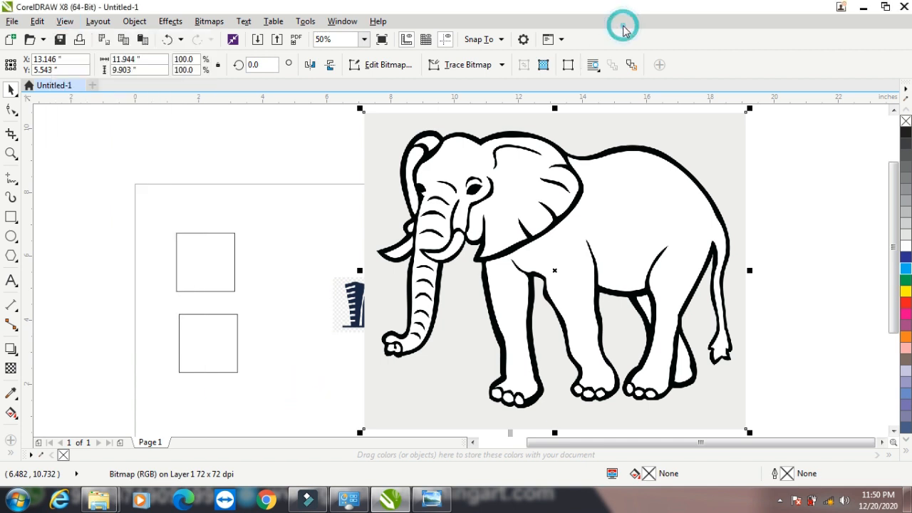
Examine the document's Background settings in the program options, and close them without changes
left_click(523, 40)
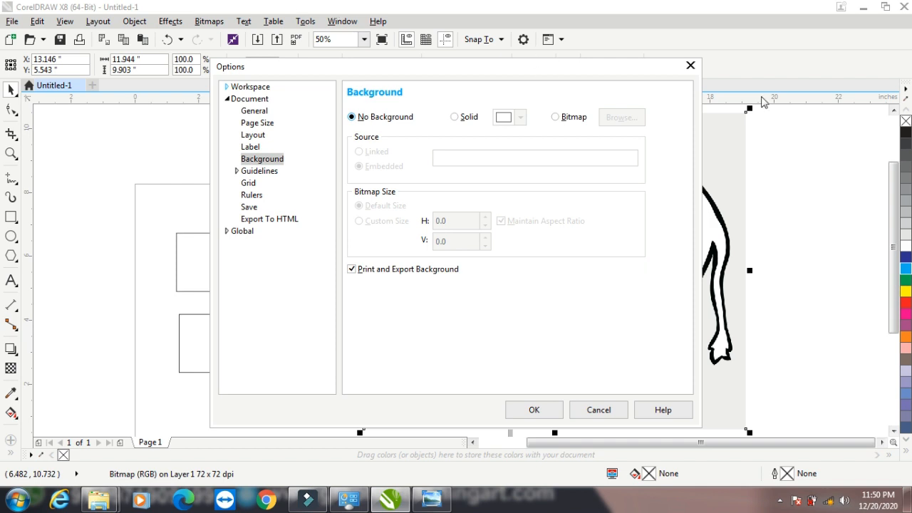
left_click(699, 66)
left_click(699, 66)
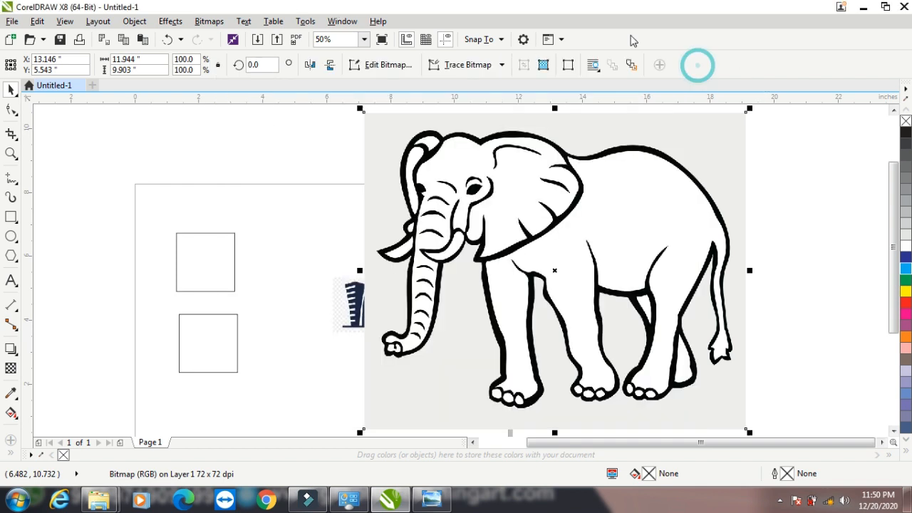
Examine the applications offered by the application launcher, without starting any of them
left_click(560, 40)
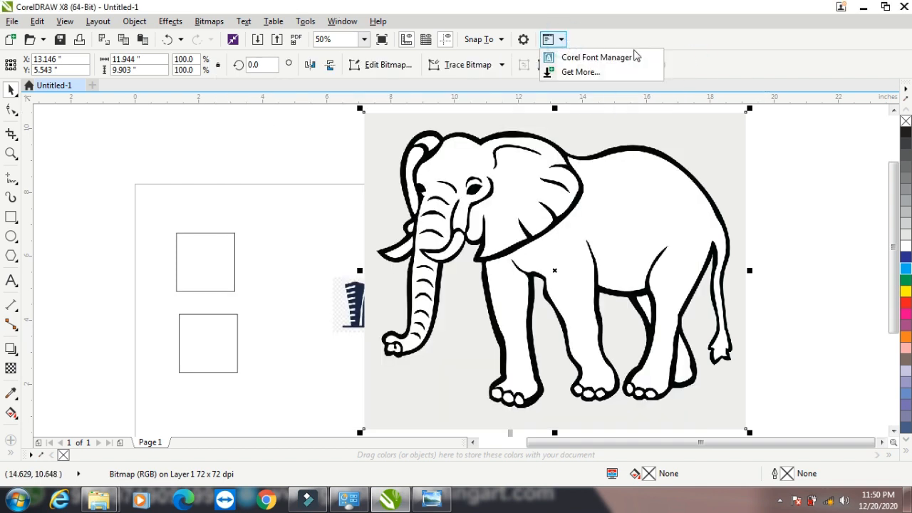
left_click(721, 41)
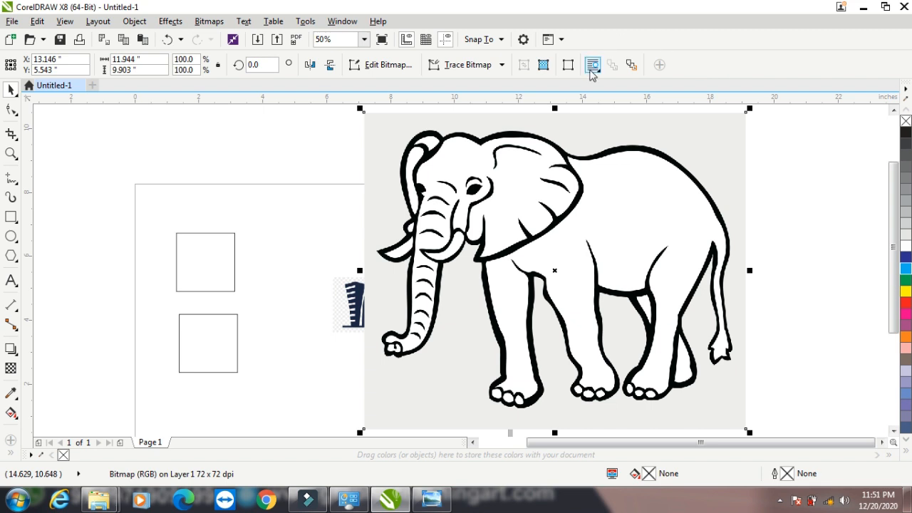
left_click(562, 39)
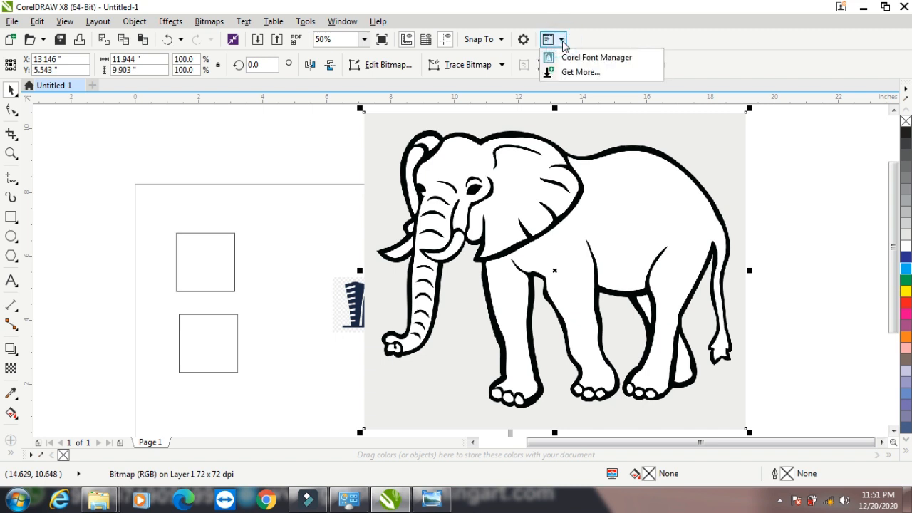
left_click(684, 41)
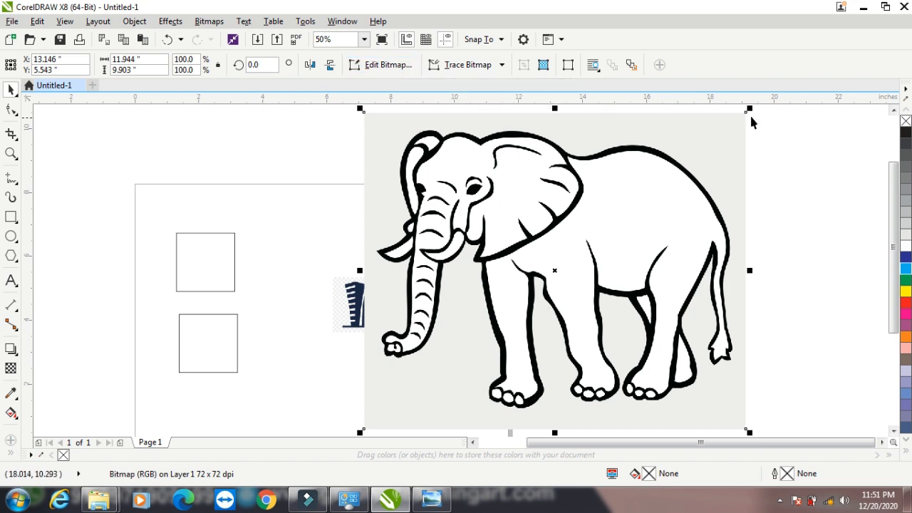
Scale the elephant image down to about 4.65 by 3.85 inches and place it outside the page's right edge
left_click_drag(749, 109, 608, 304)
left_click_drag(466, 354, 605, 251)
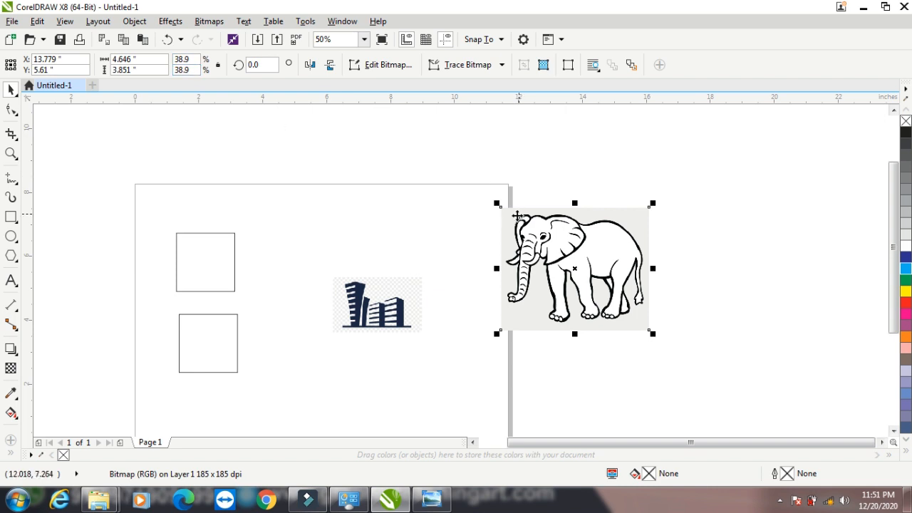
left_click_drag(524, 233, 567, 233)
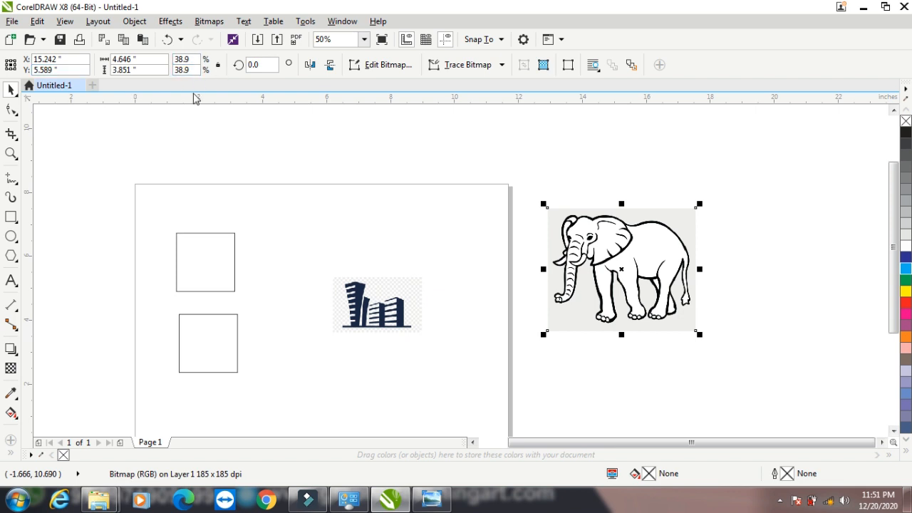
left_click(307, 154)
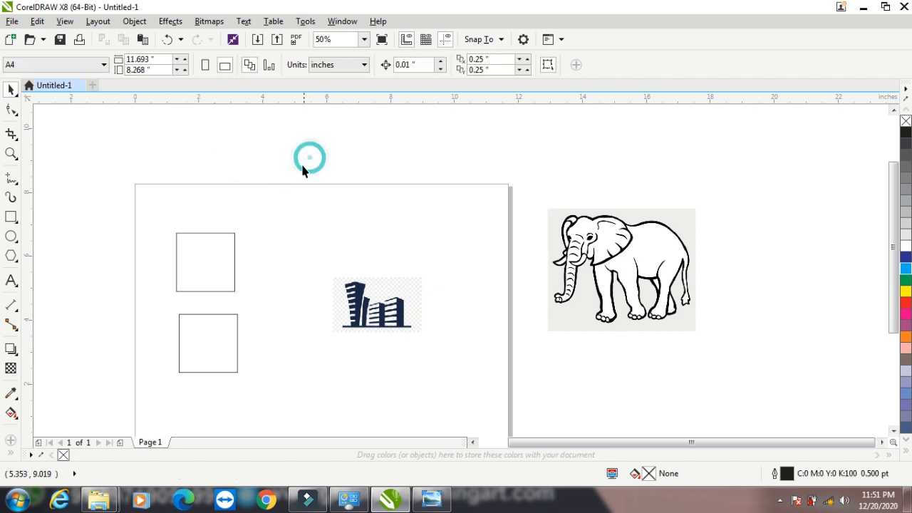
With no object selected, switch the page to portrait orientation and back to landscape
left_click(192, 258)
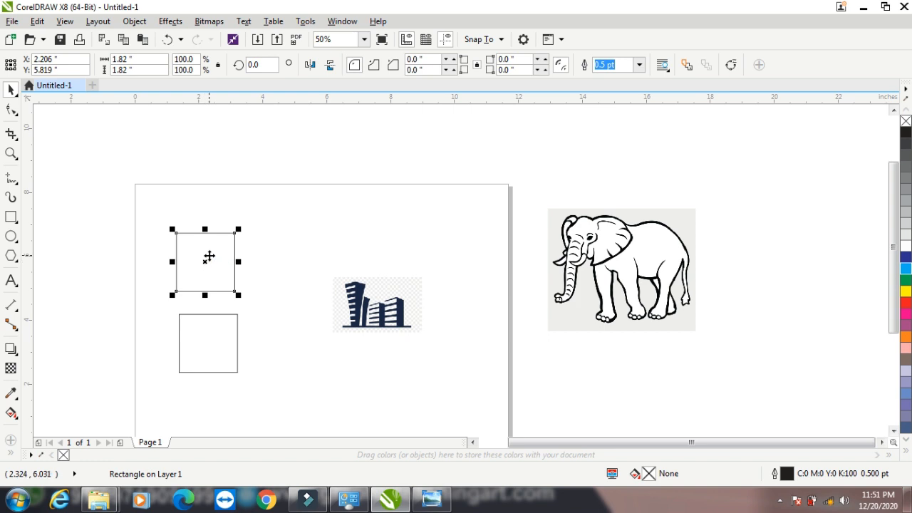
left_click(349, 192)
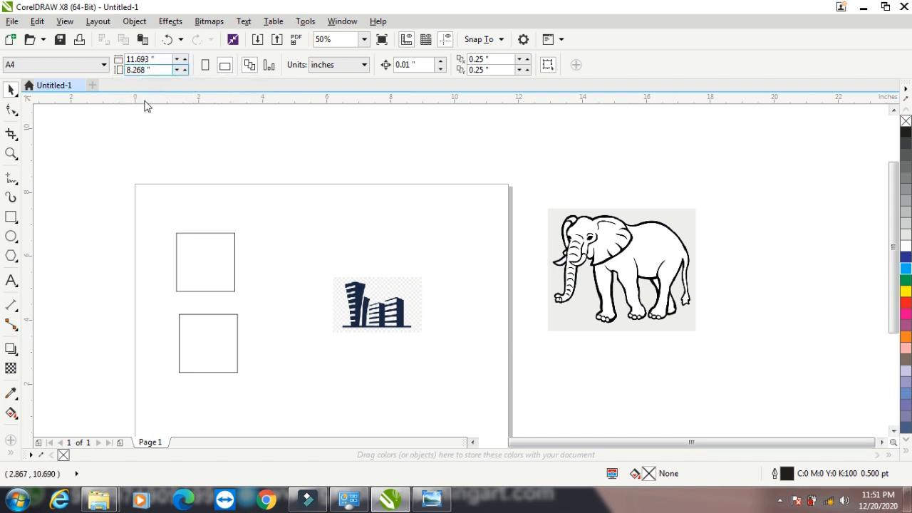
left_click(206, 66)
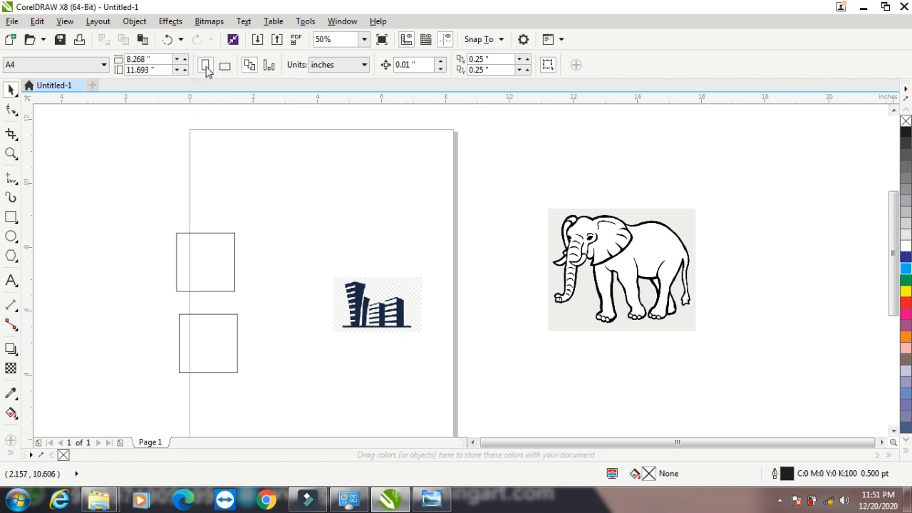
left_click(223, 67)
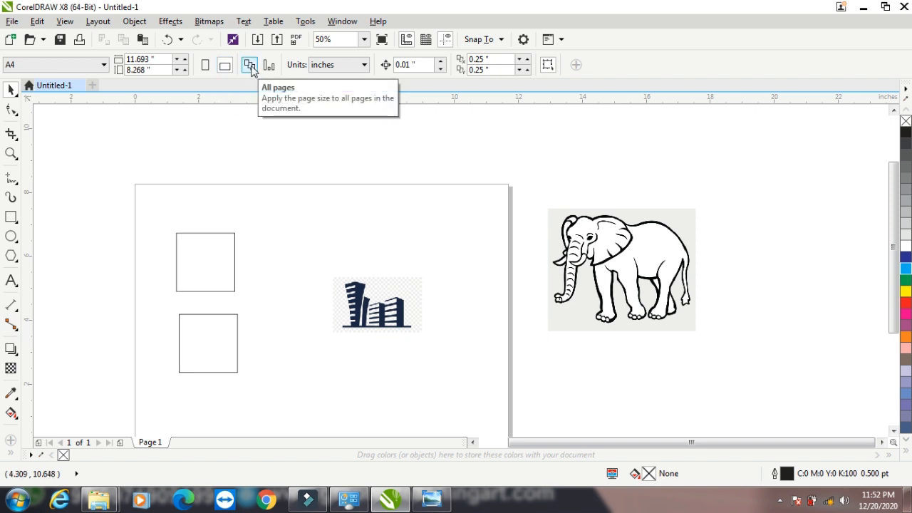
Add four new pages after Page 1
left_click(122, 442)
left_click(121, 442)
left_click(121, 442)
left_click(121, 443)
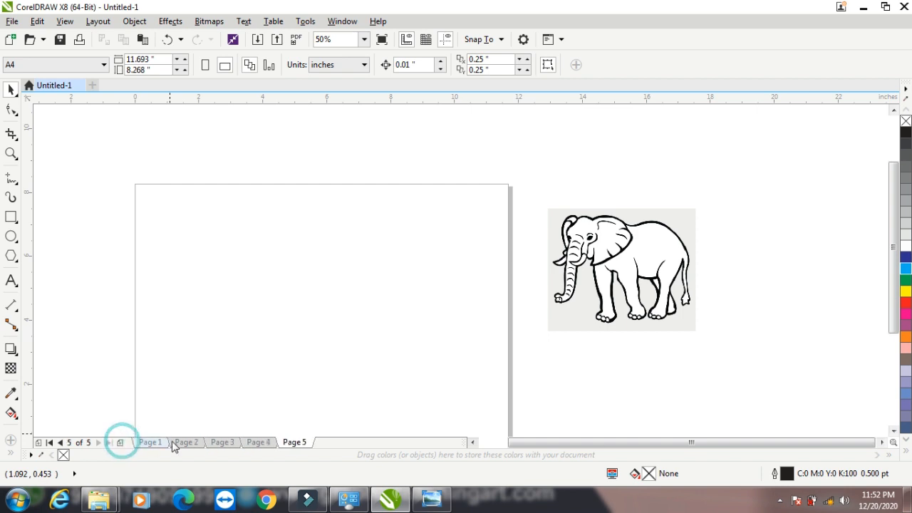
Switch the page size scope between the current page and all pages, ending with all pages
left_click(269, 65)
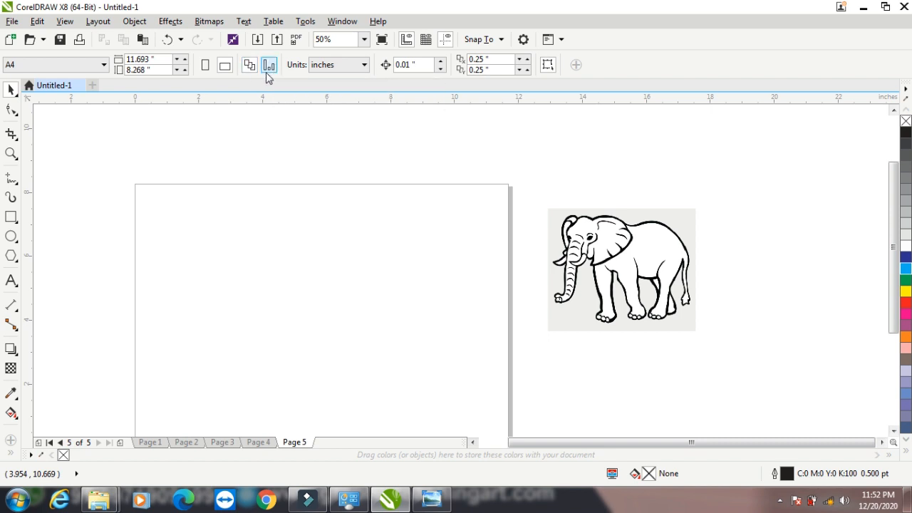
left_click(250, 67)
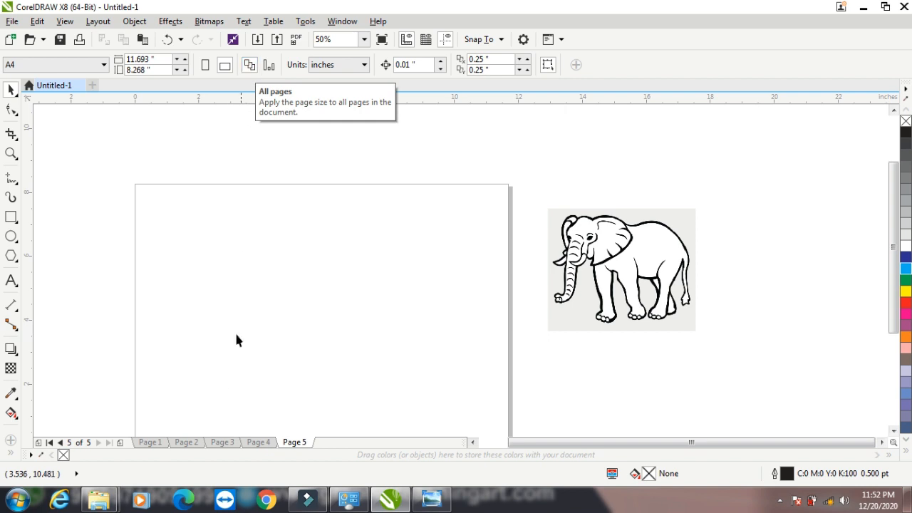
left_click(269, 67)
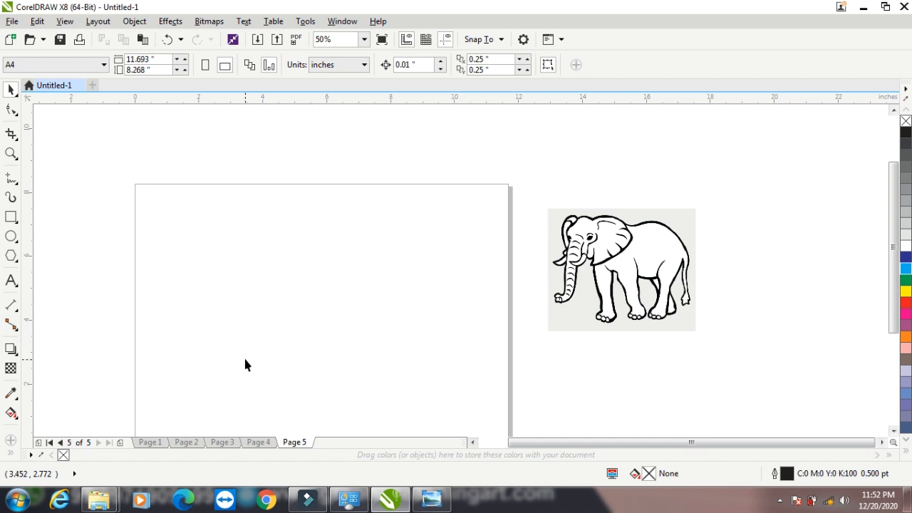
left_click(252, 68)
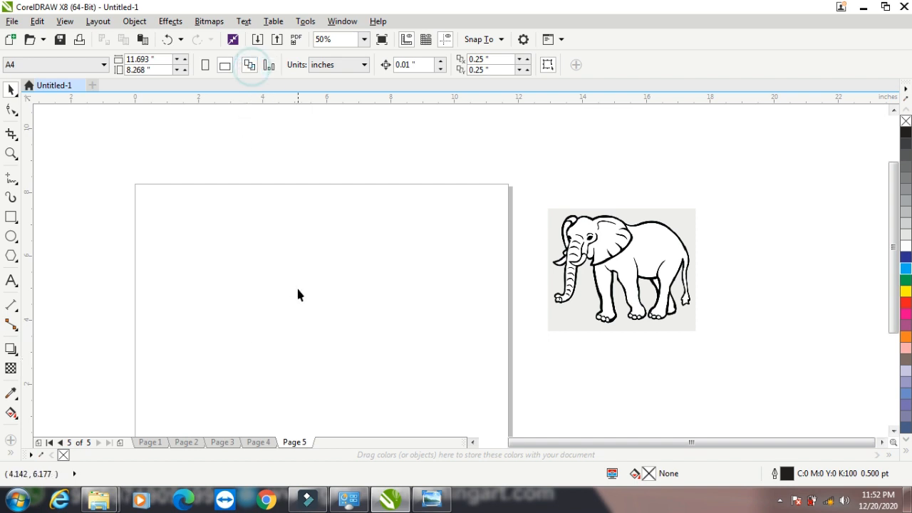
Try millimeters as the drawing units, and return the units to inches
left_click(338, 65)
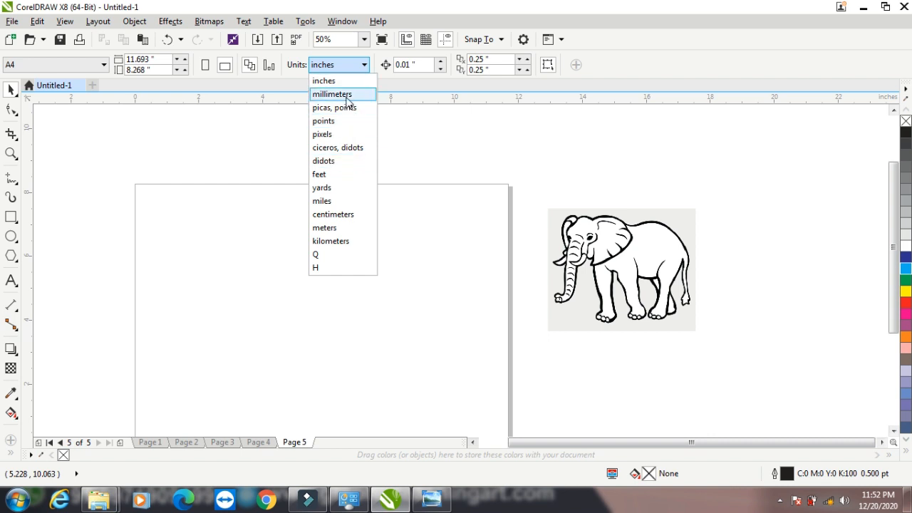
left_click(332, 95)
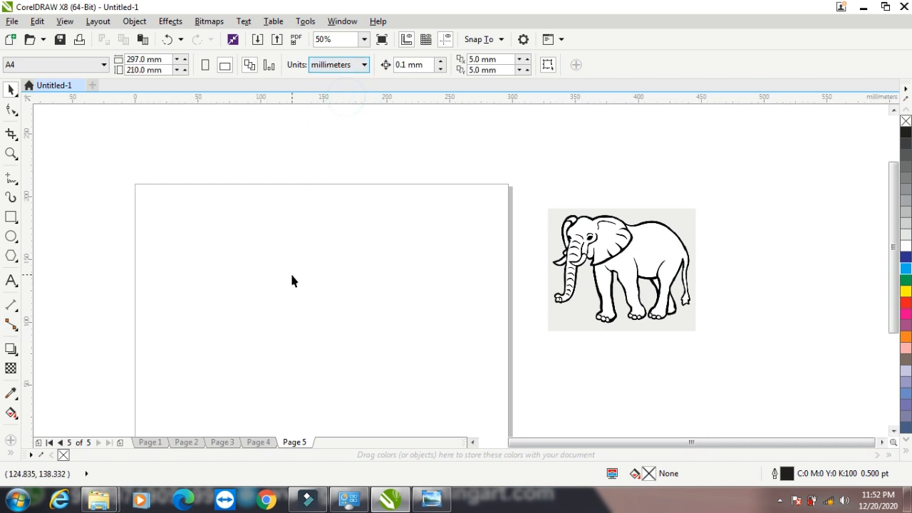
left_click(341, 66)
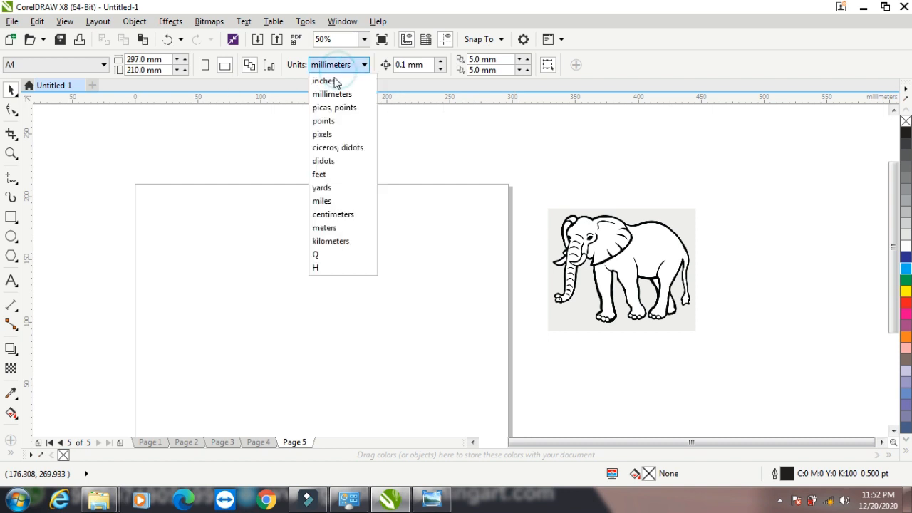
left_click(329, 78)
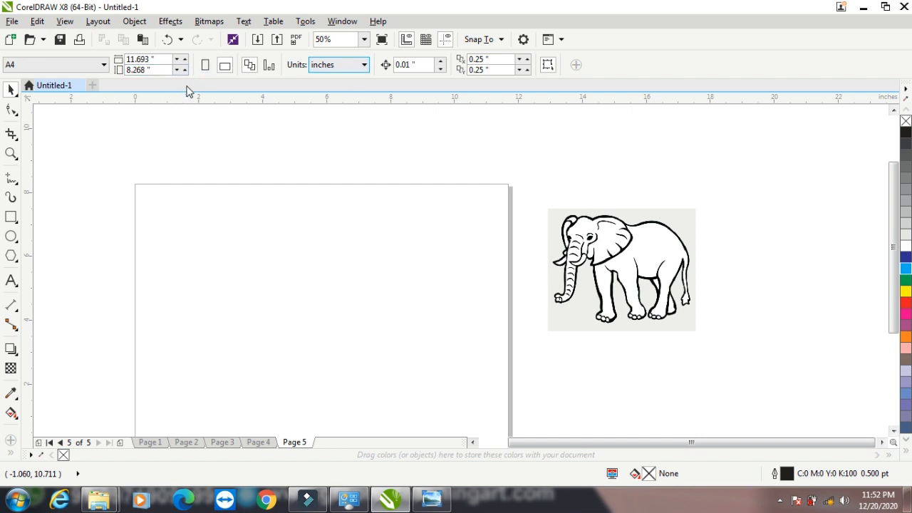
Move the elephant image from outside the page onto the left half of Page 5, and deselect it
left_click(421, 65)
double_click(420, 64)
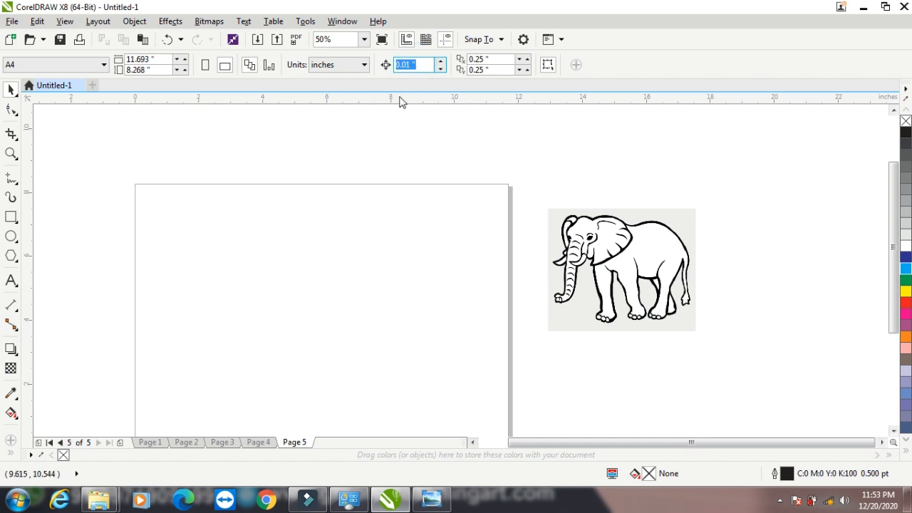
left_click_drag(625, 255, 285, 260)
left_click(448, 171)
Set the nudge distance to 0.005 inches
left_click(413, 65)
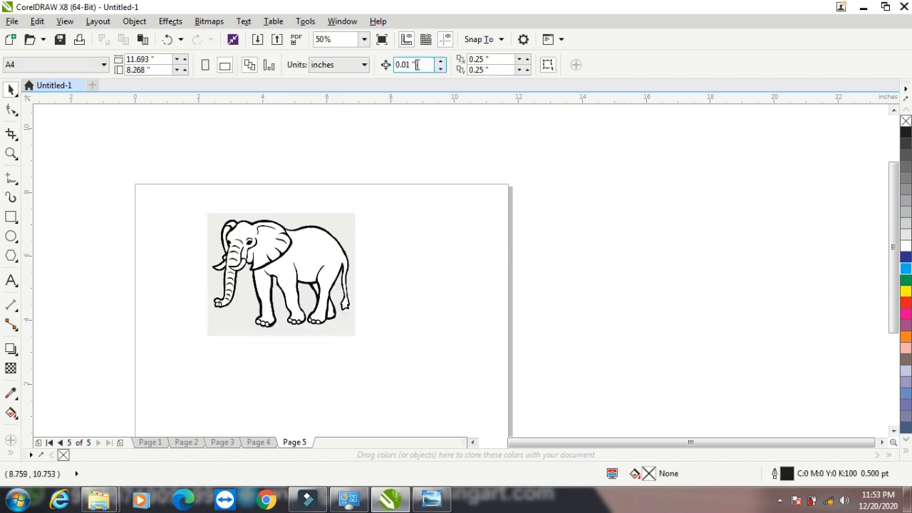
type("05")
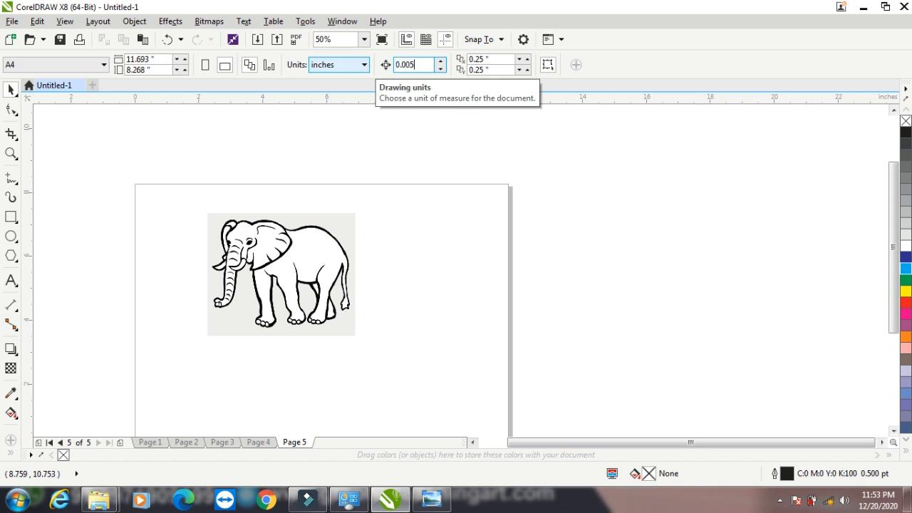
key("Return")
Nudge the elephant image down on Page 5 in repeated small increments, to a Y position of about 5.31 inches
left_click(264, 271)
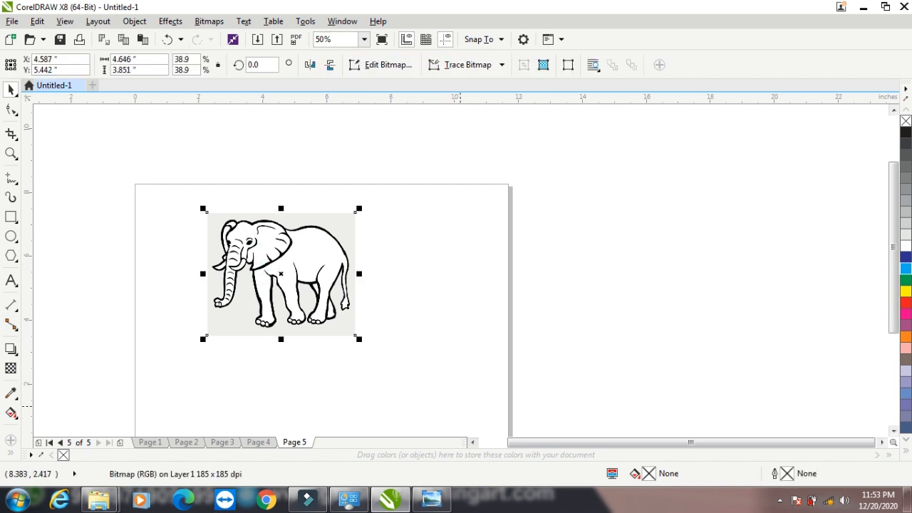
key("Down")
key("Down")
key("Down")
key("Down")
key("Down")
key("Down")
key("Down")
key("Down")
key("Down")
key("Down")
key("Down")
key("Down")
key("Down")
key("Down")
key("Down")
key("Down")
key("Down")
key("Down")
key("Down")
key("Down")
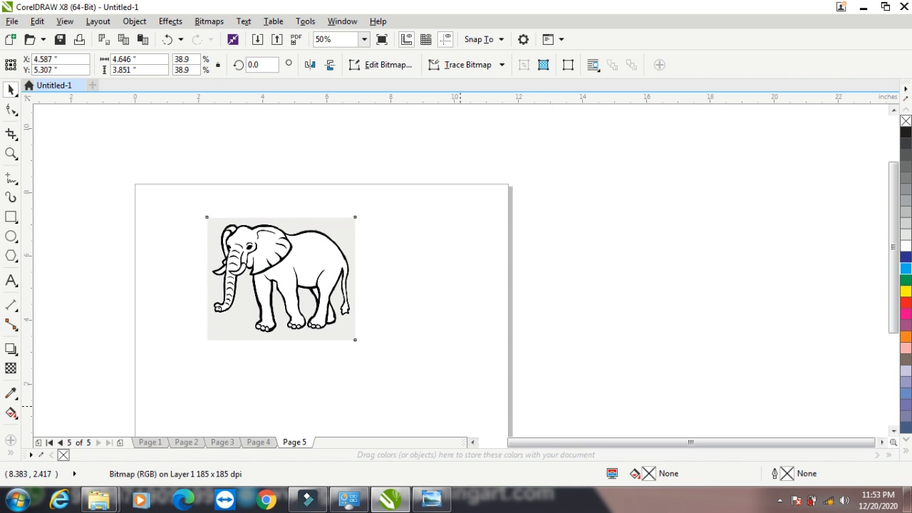
Nudge the elephant image further down on Page 5 to a Y position of about 5.07 inches, and deselect it
key("Down")
key("Down")
key("Down")
key("Down")
key("Down")
key("Down")
key("Down")
key("Down")
key("Down")
key("Down")
key("Down")
key("Down")
key("Down")
key("Down")
key("Down")
key("Down")
key("Down")
key("Down")
key("Down")
key("Down")
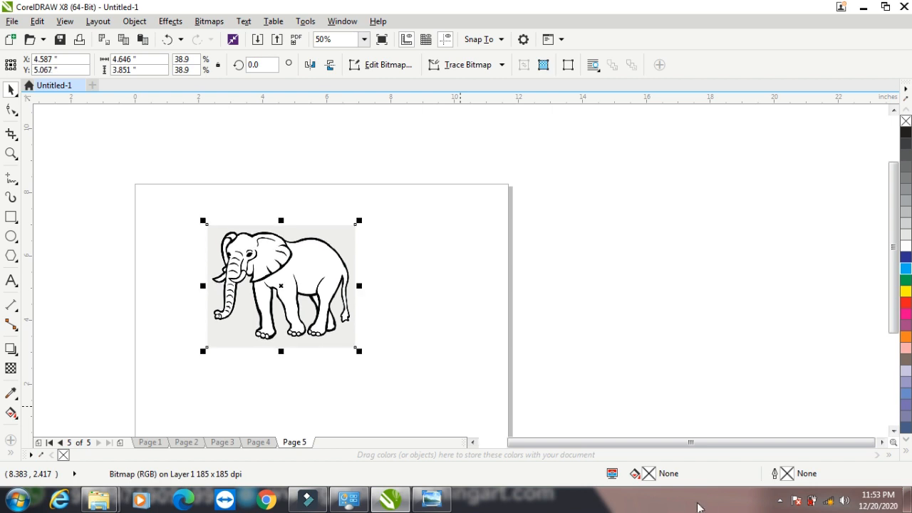
left_click(614, 286)
Set the nudge distance to 0.125 inches
double_click(420, 64)
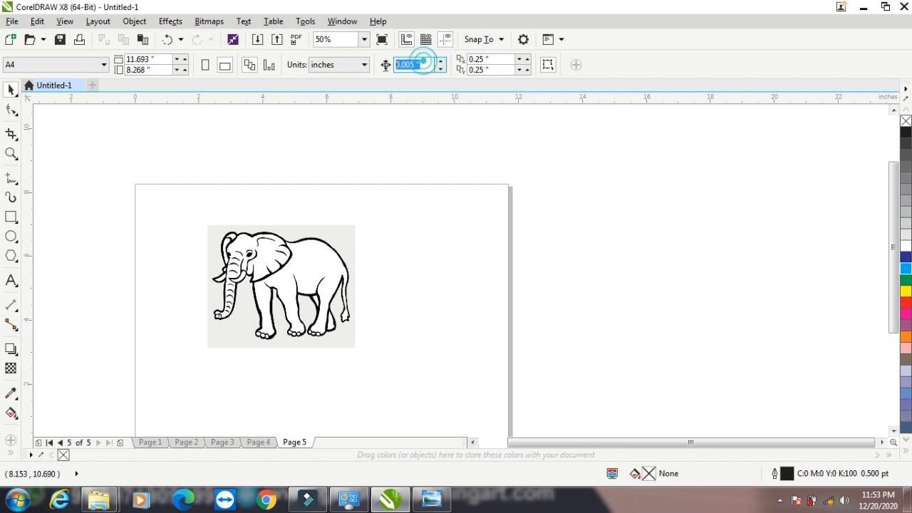
type("0")
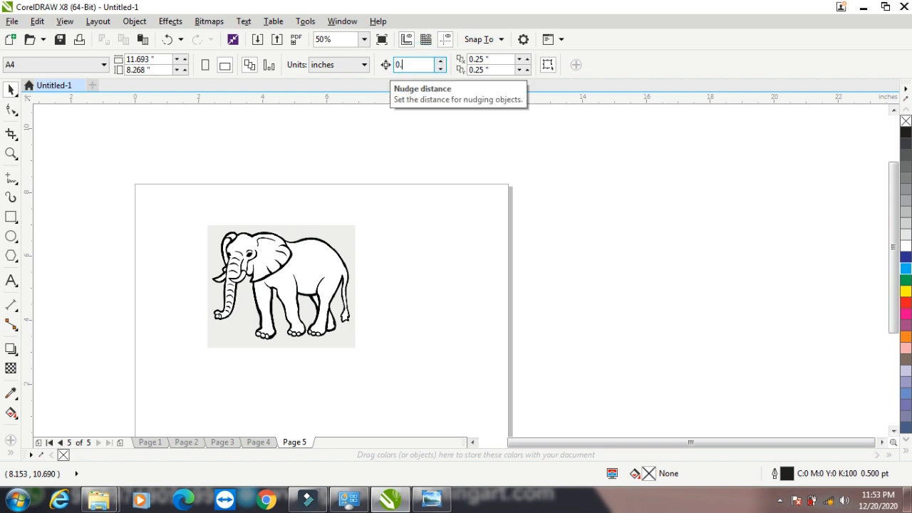
type(".125")
key("Return")
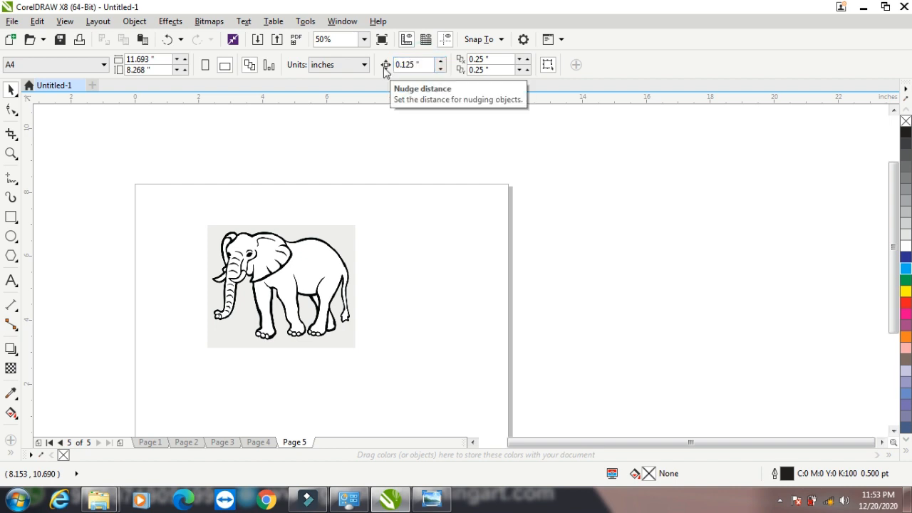
Nudge the elephant image down four increments to a Y position of about 4.57 inches, and deselect it
left_click(278, 300)
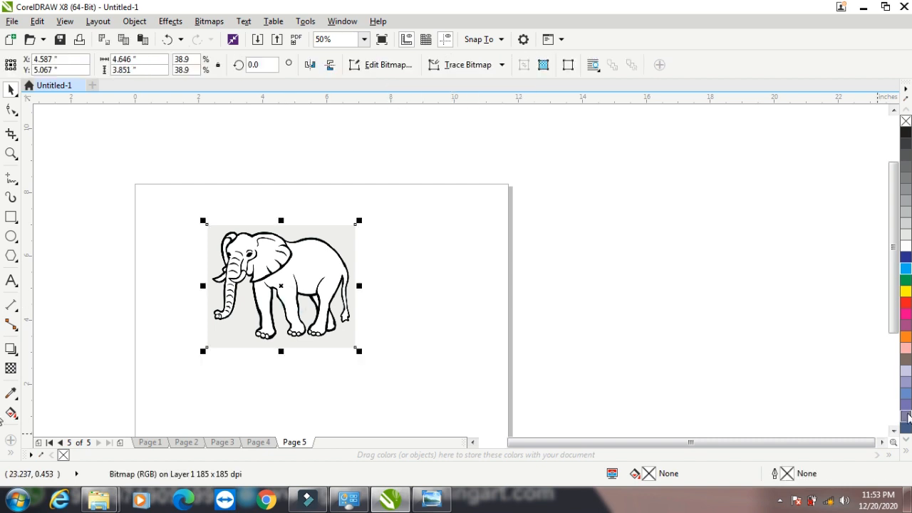
key("Down")
key("Down")
key("Down")
key("Down")
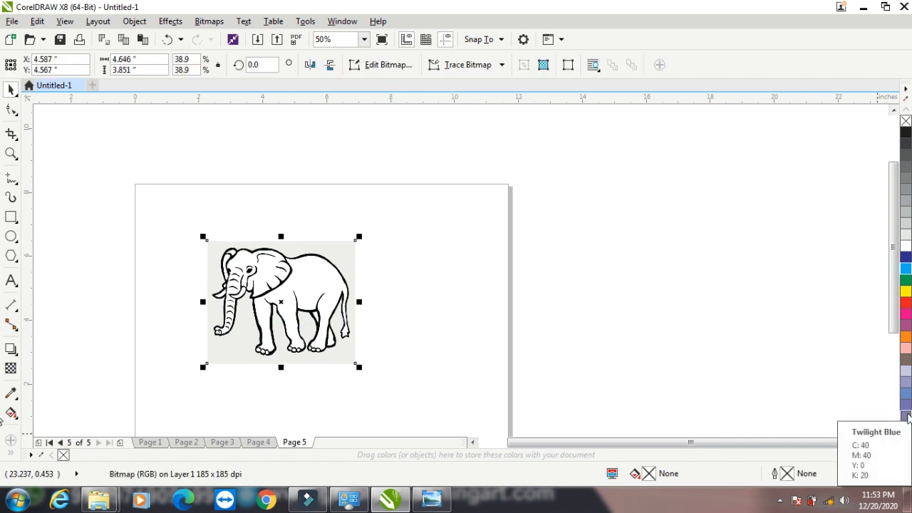
left_click(578, 204)
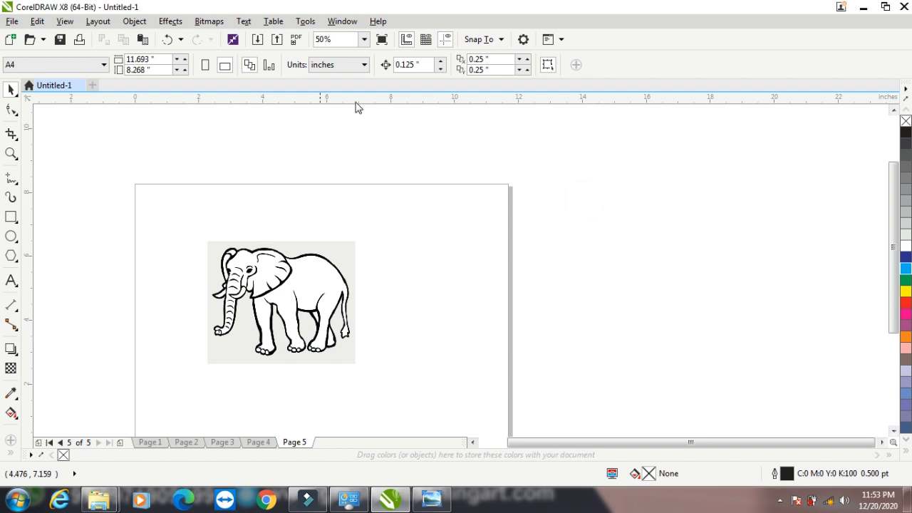
Set the nudge distance to 0.5 inches
left_click(417, 63)
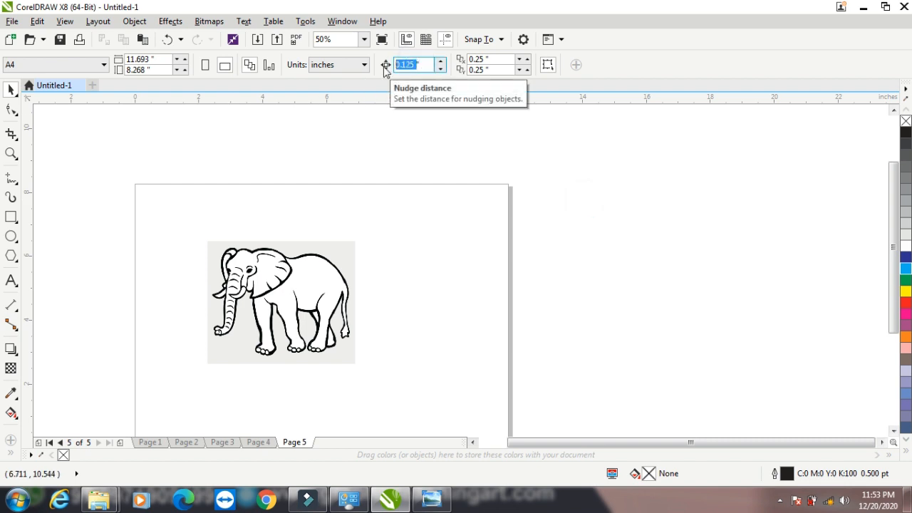
type("0.50\"")
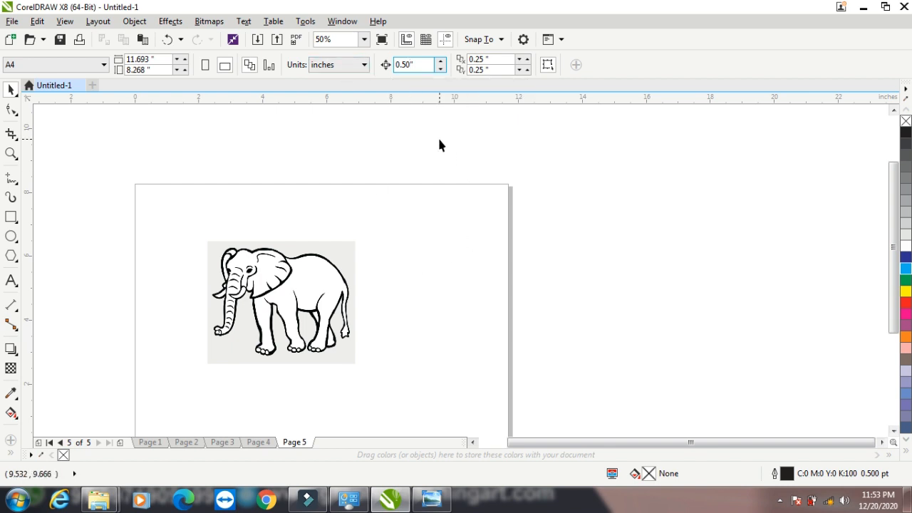
left_click(445, 132)
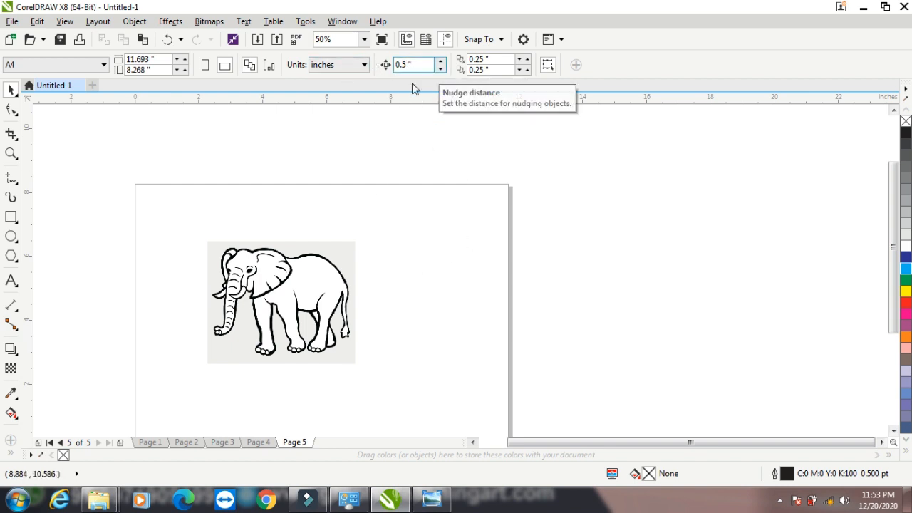
Nudge the elephant image right and up on Page 5, to about X 6.59 and Y 5.57 inches
left_click(309, 282)
key("Right")
key("Right")
key("Right")
key("Right")
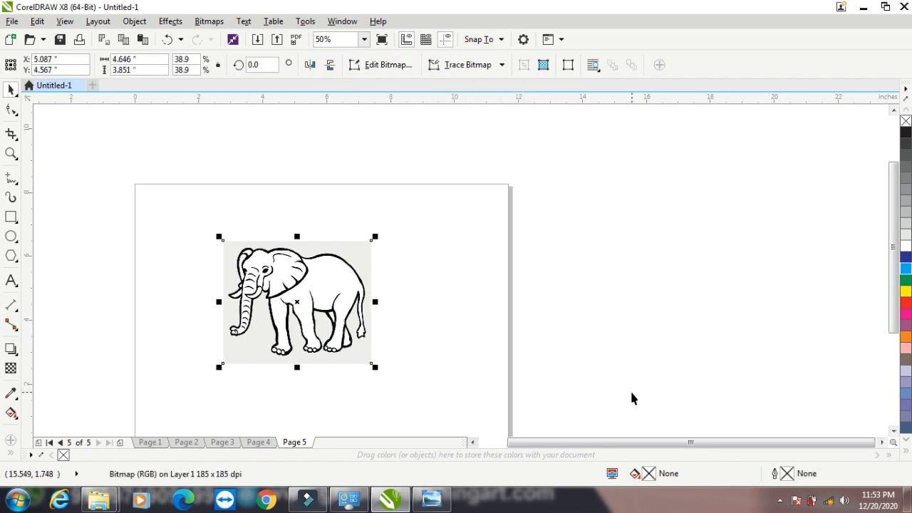
key("Up")
key("Up")
key("Up")
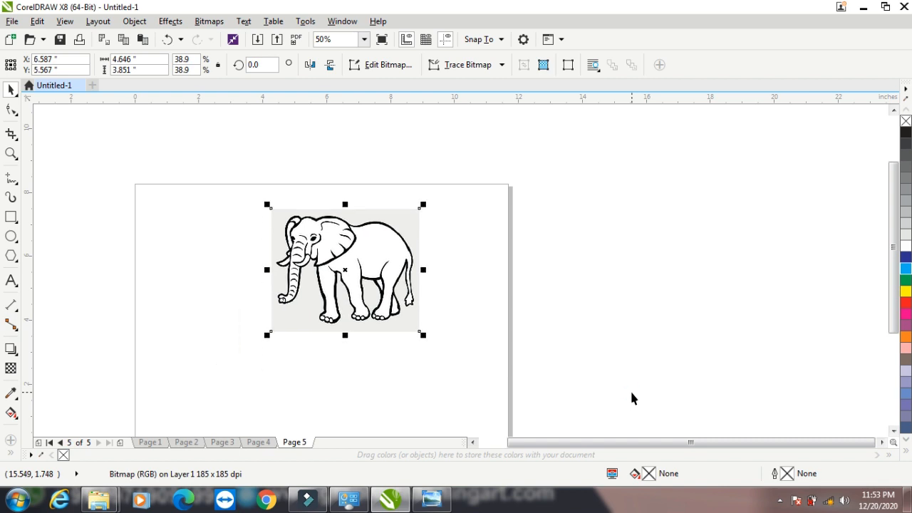
Nudge the elephant image left and down to about X 4.59 and Y 5.07 inches, and deselect it
key("Left")
key("Left")
key("Left")
key("Left")
key("Down")
key("Down")
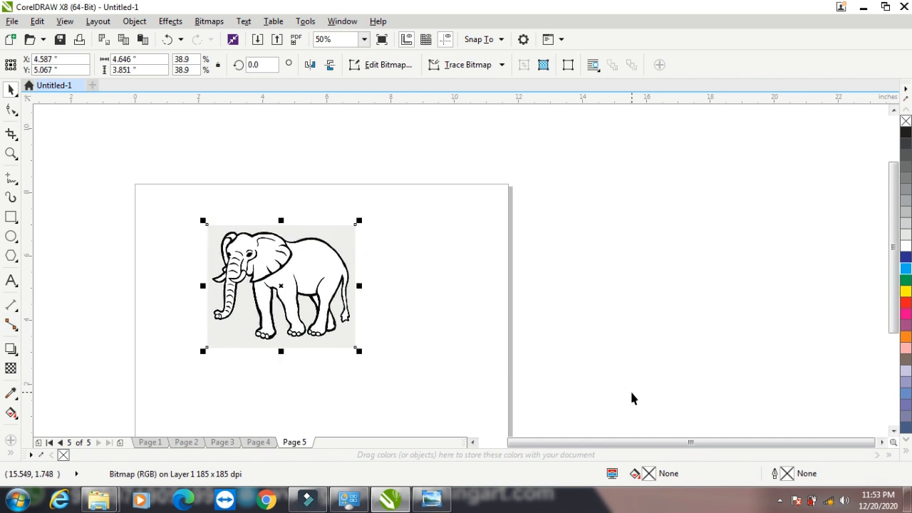
left_click(522, 230)
Set both the horizontal and vertical duplicate distances to 0 inches, with no object selected
left_click(411, 64)
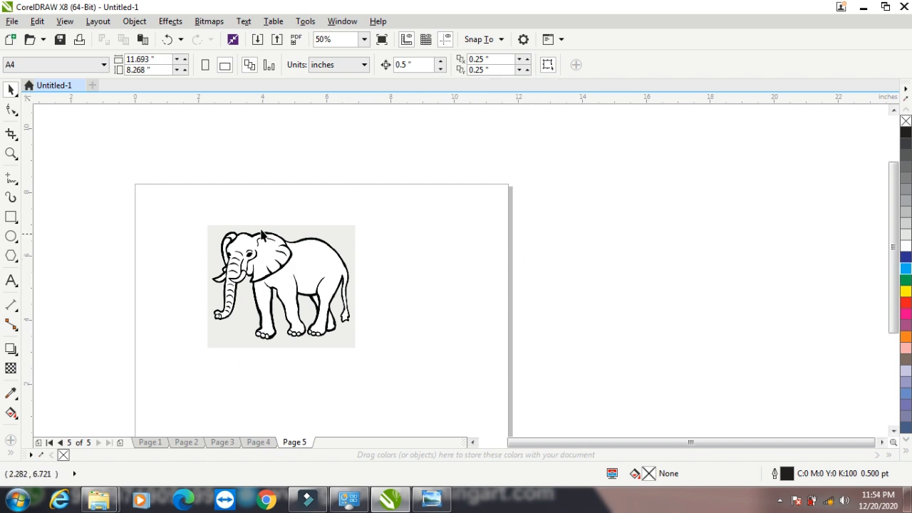
left_click(311, 267)
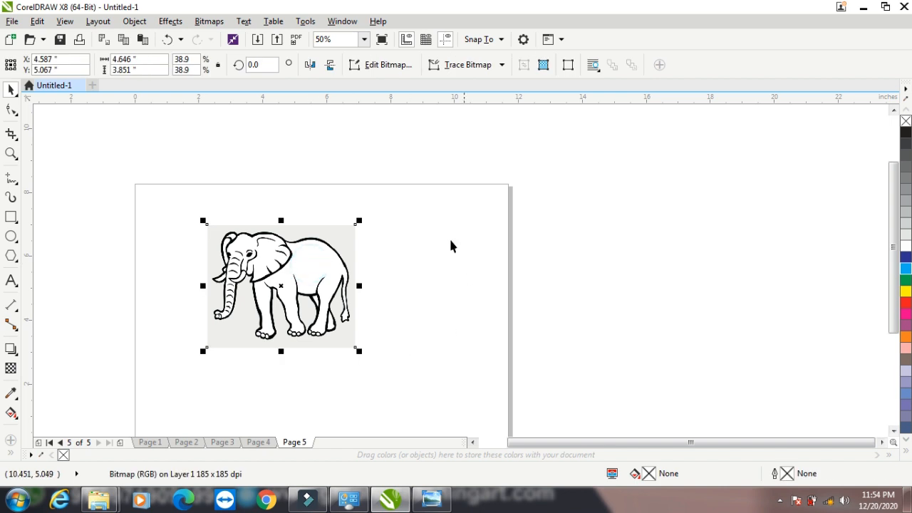
left_click(677, 226)
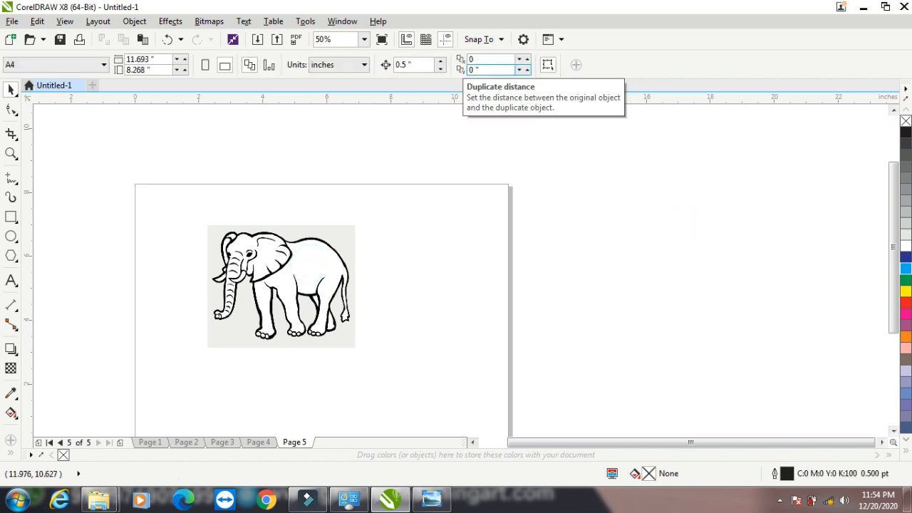
left_click(525, 165)
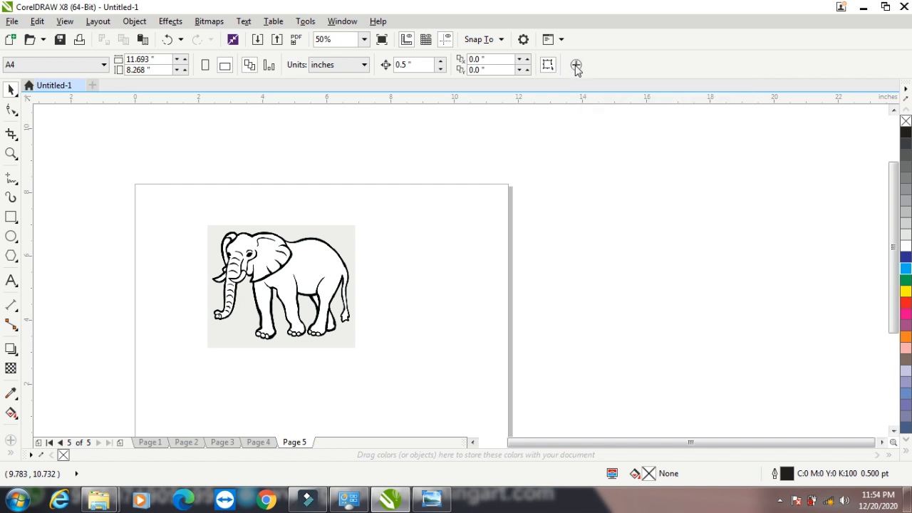
Examine the lists of items that can be shown on the property bar and in the toolbox, and close them
left_click(577, 65)
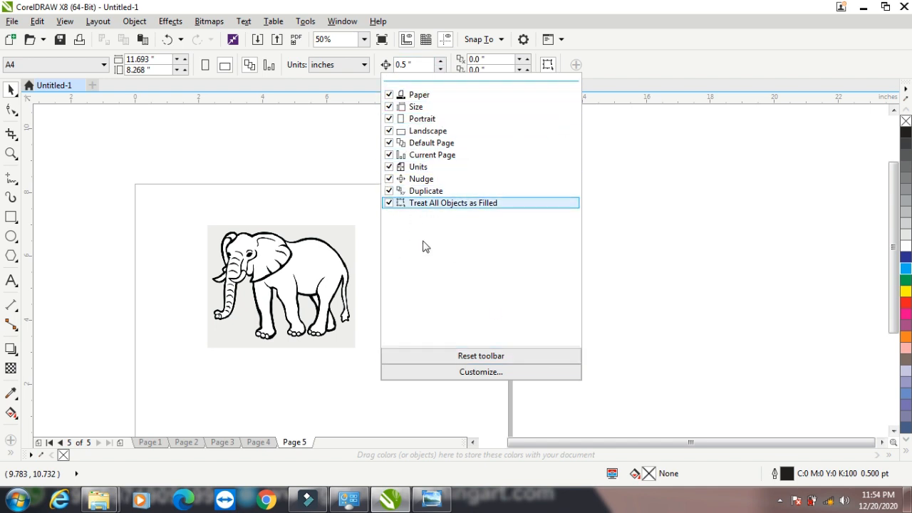
left_click(669, 61)
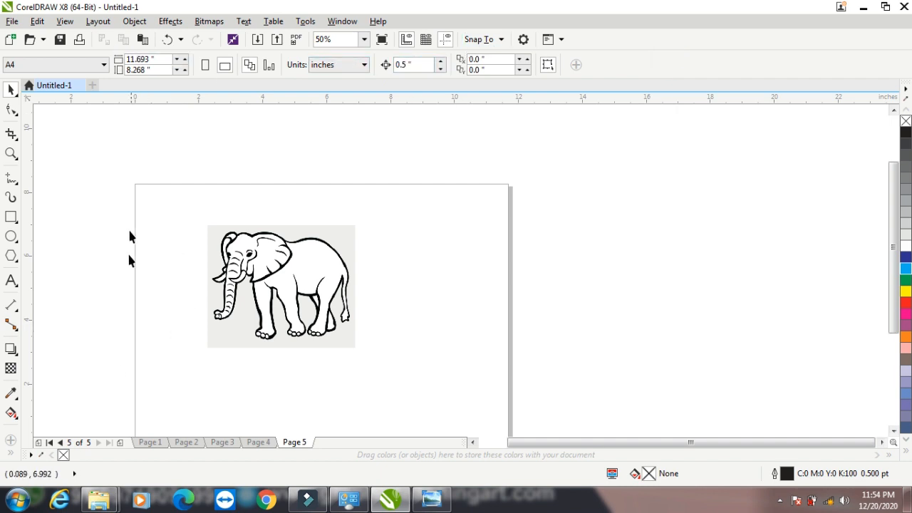
left_click(11, 440)
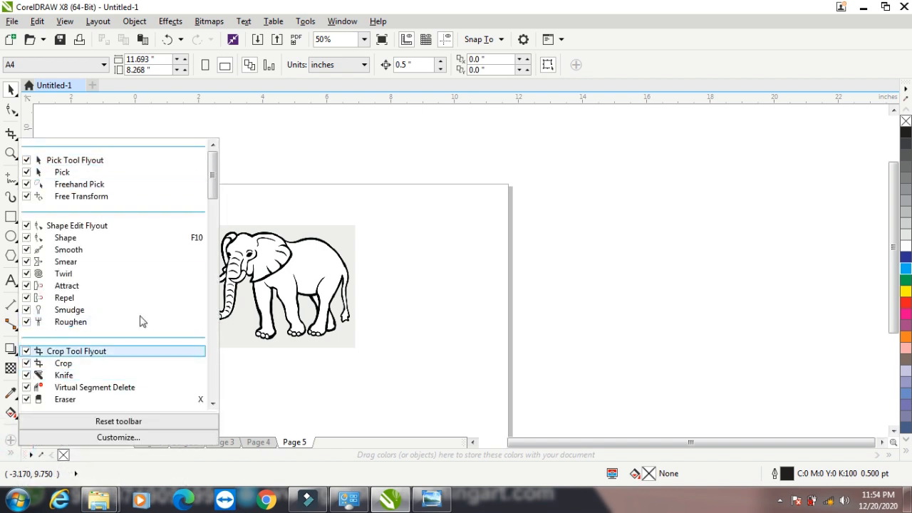
left_click_drag(218, 185, 235, 170)
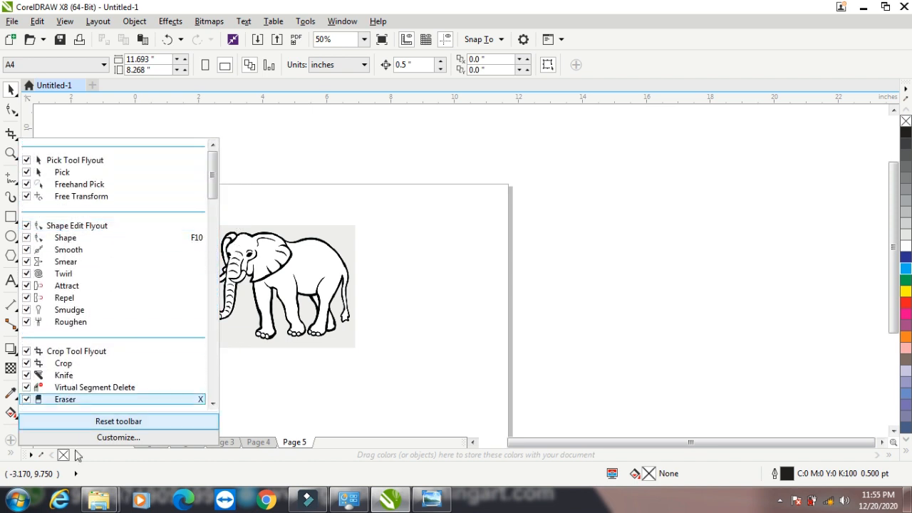
left_click(274, 135)
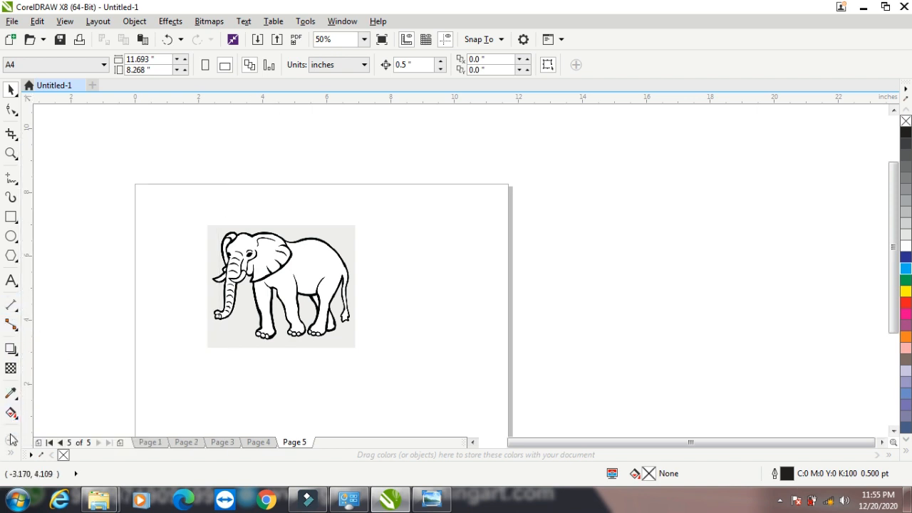
View the document's pages one after another, from Page 1 through Page 5
left_click(11, 412)
left_click(149, 443)
left_click(185, 443)
left_click(222, 443)
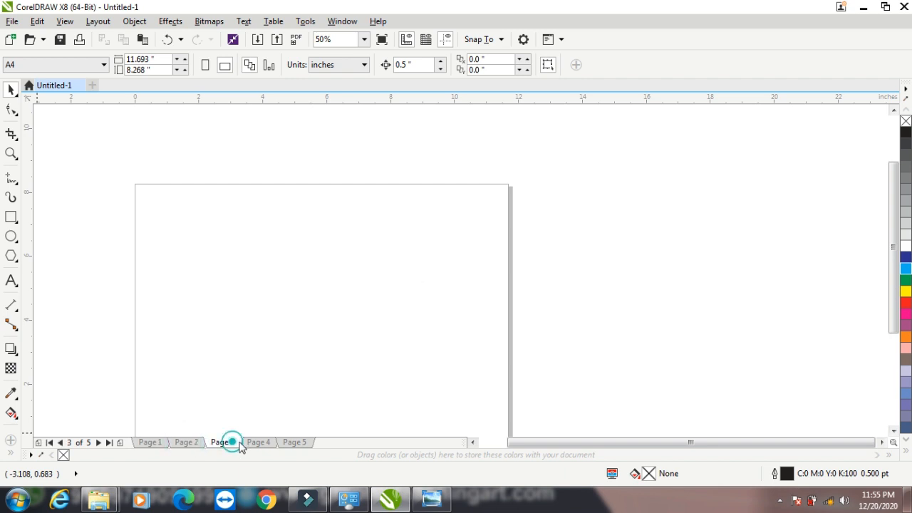
left_click(258, 443)
left_click(295, 443)
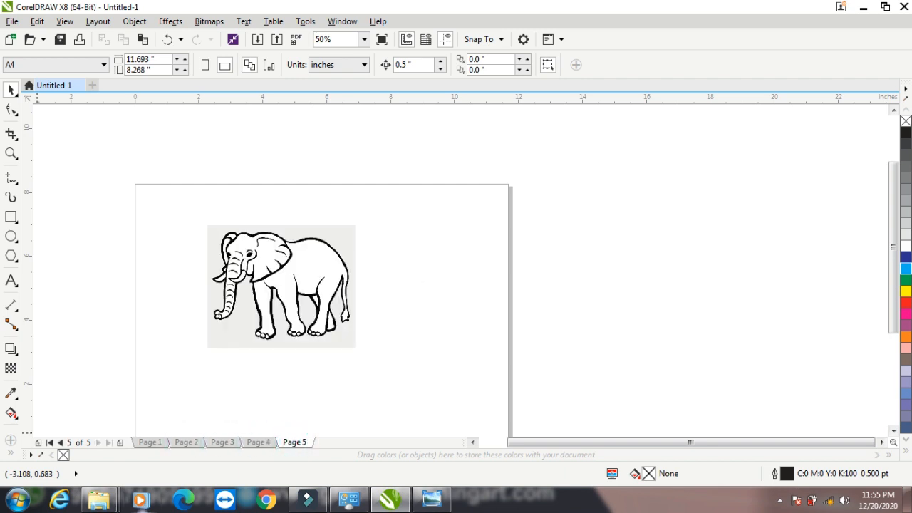
Delete Pages 5, 4, 3 and 2 from the document, keeping only Page 1
right_click(300, 443)
left_click(331, 414)
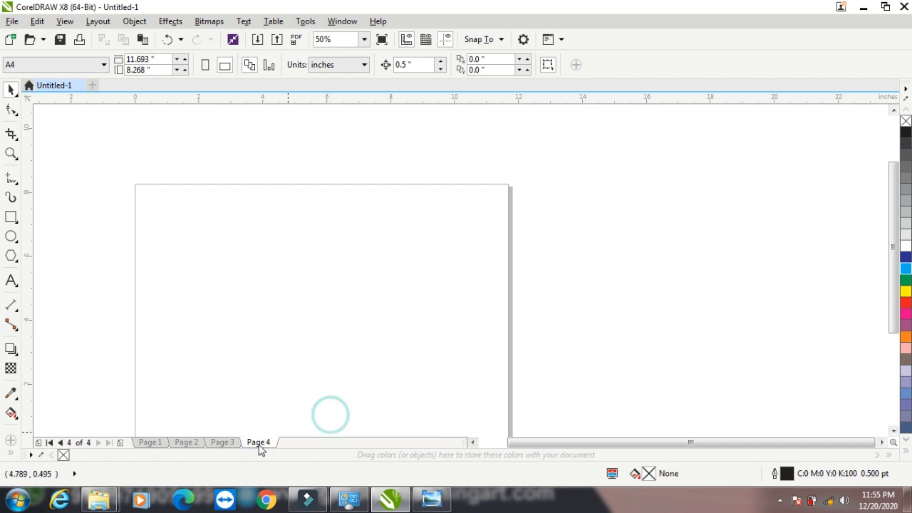
right_click(259, 444)
left_click(281, 416)
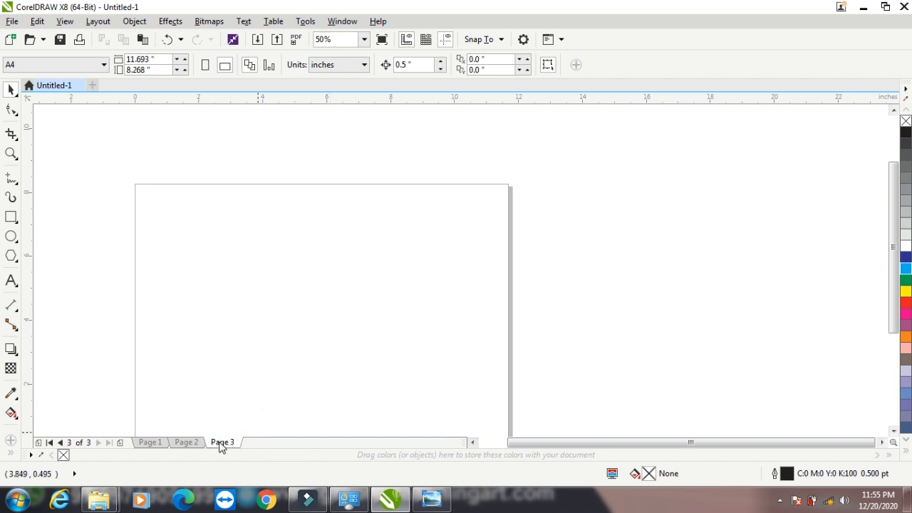
right_click(220, 443)
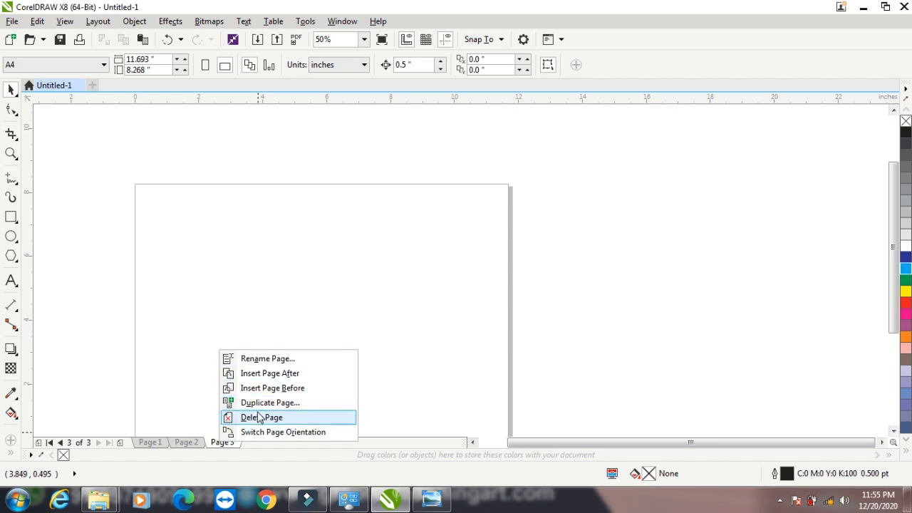
left_click(259, 418)
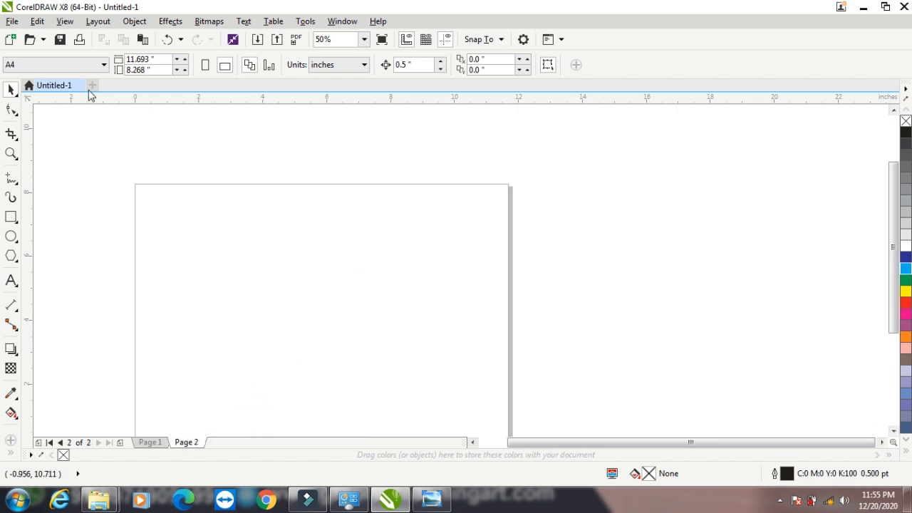
right_click(184, 443)
left_click(207, 417)
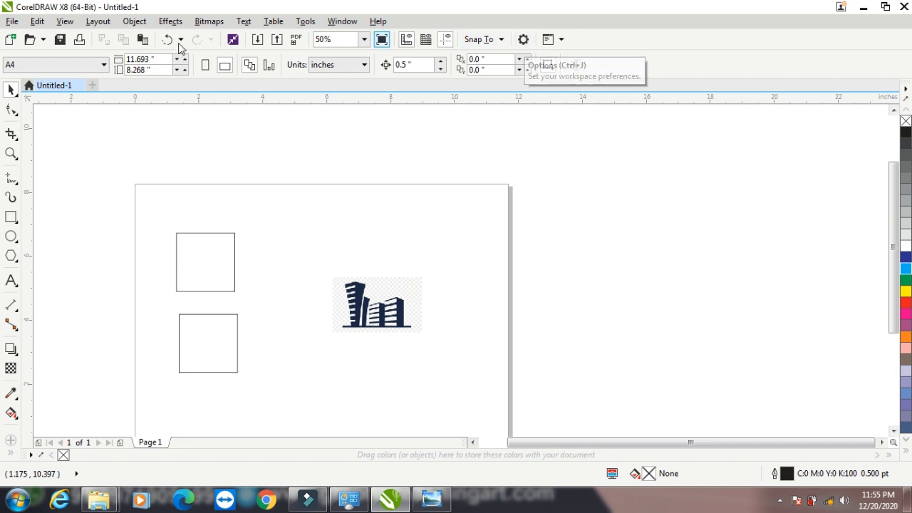
Review the available view, effects, object and table commands, including the locking and table insertion options
left_click(64, 21)
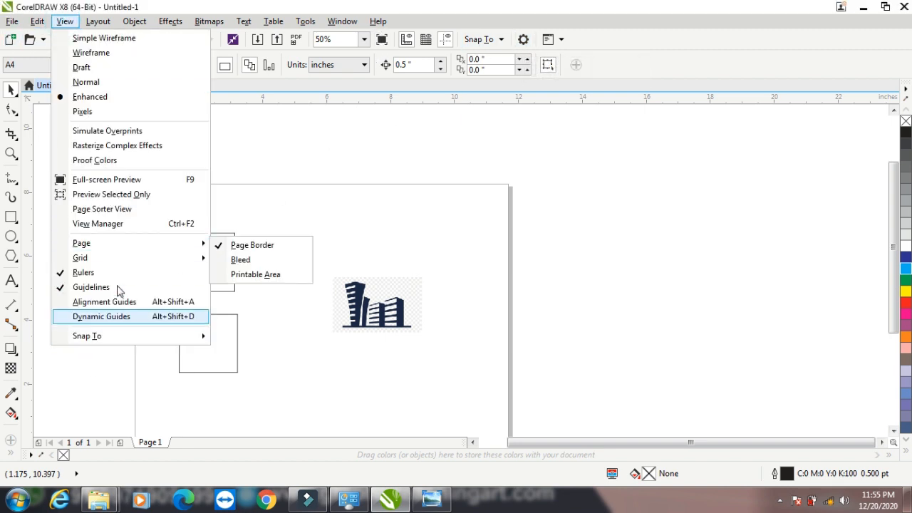
mouse_move(120, 338)
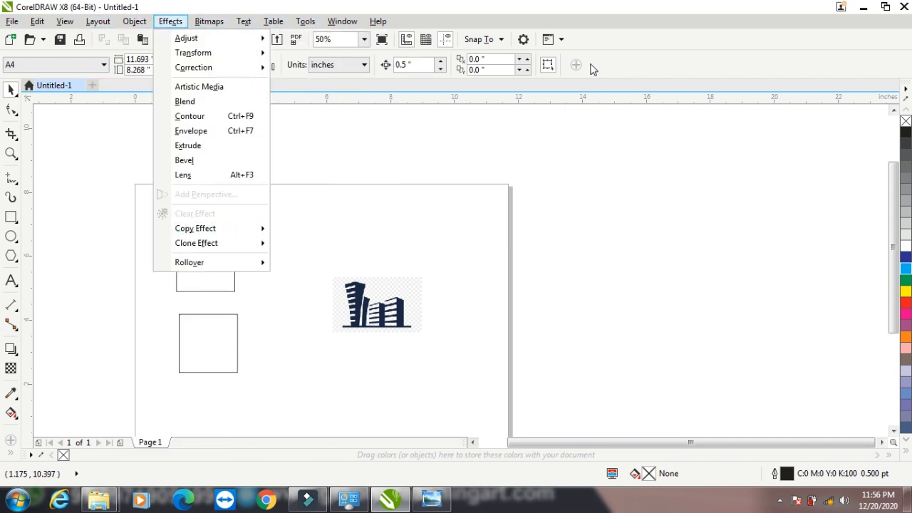
left_click(680, 50)
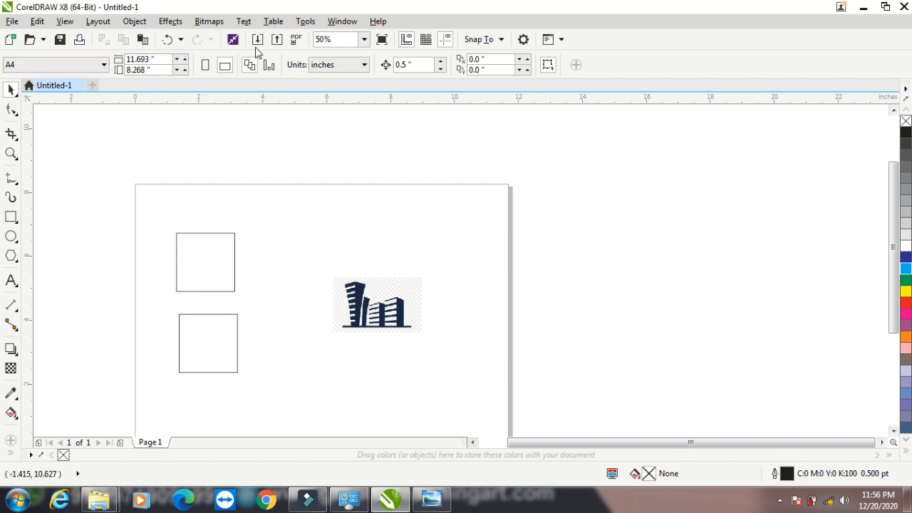
left_click(142, 22)
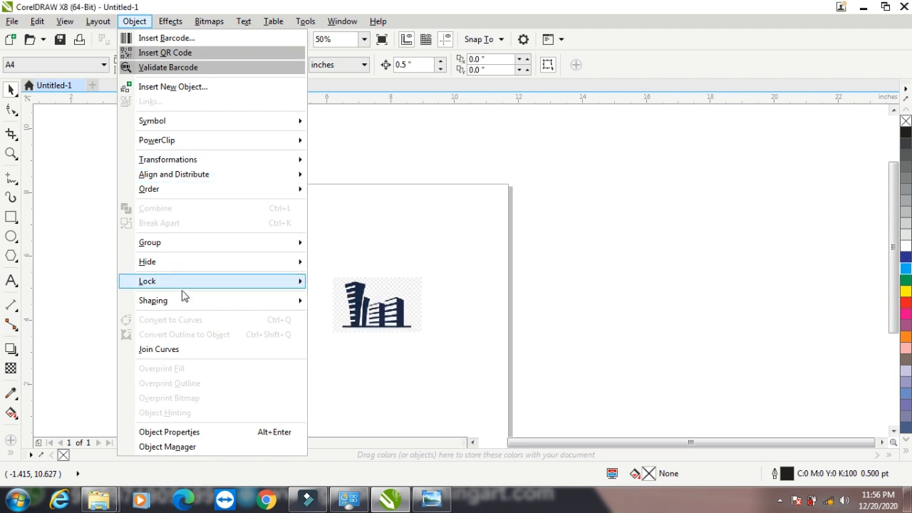
mouse_move(182, 292)
mouse_move(274, 21)
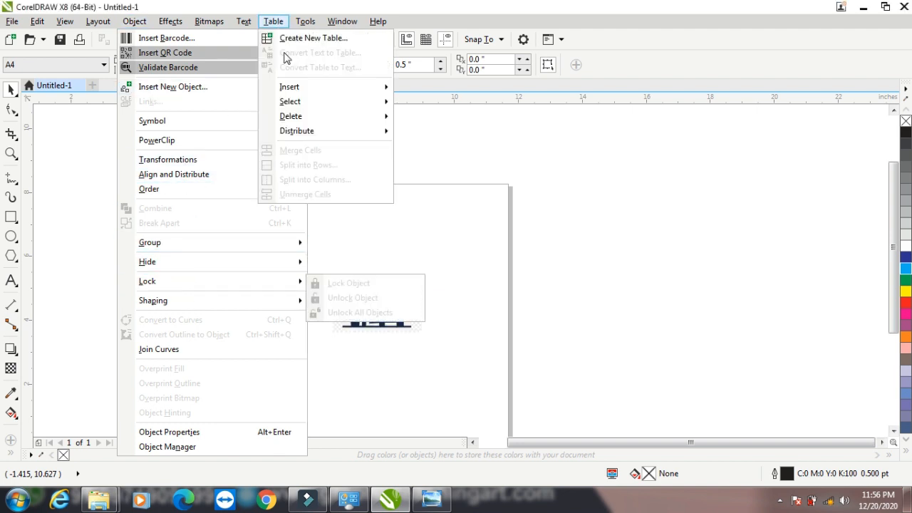
mouse_move(288, 86)
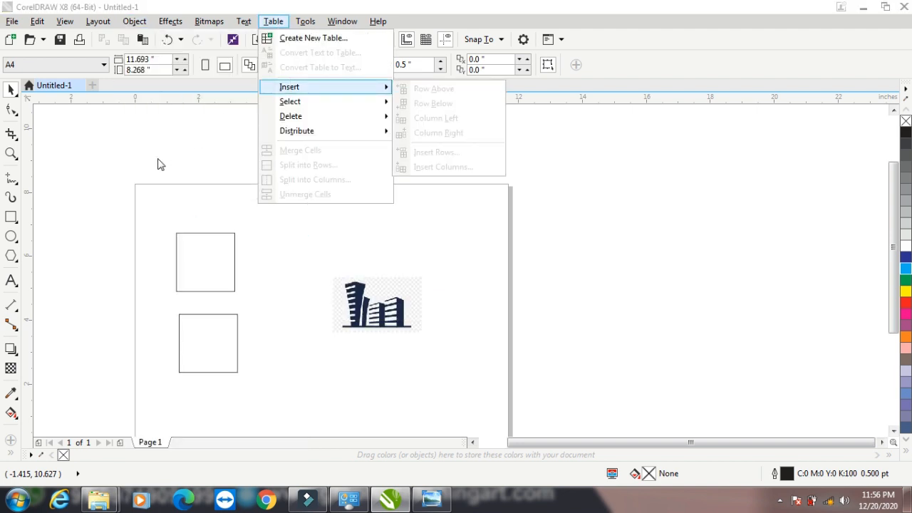
Move the building picture and the lower square off the page into the empty area beyond its right edge
mouse_move(170, 21)
left_click(85, 175)
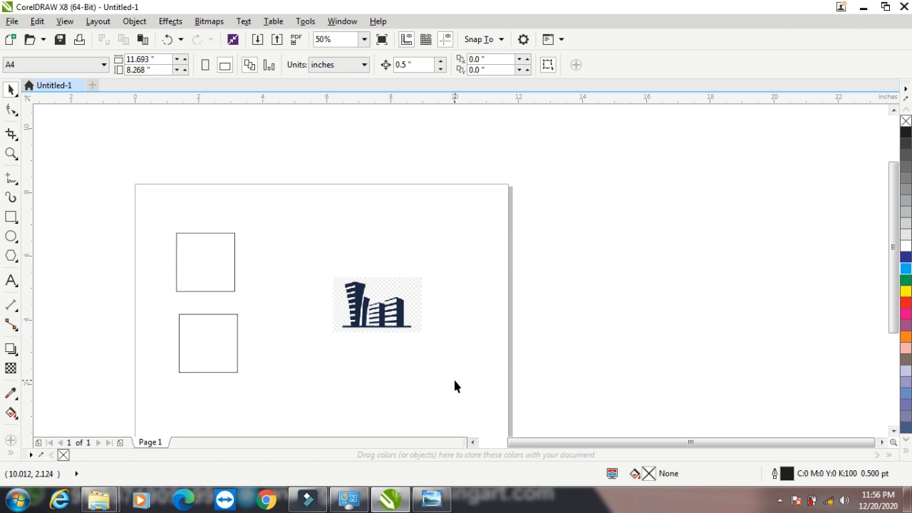
left_click(208, 260)
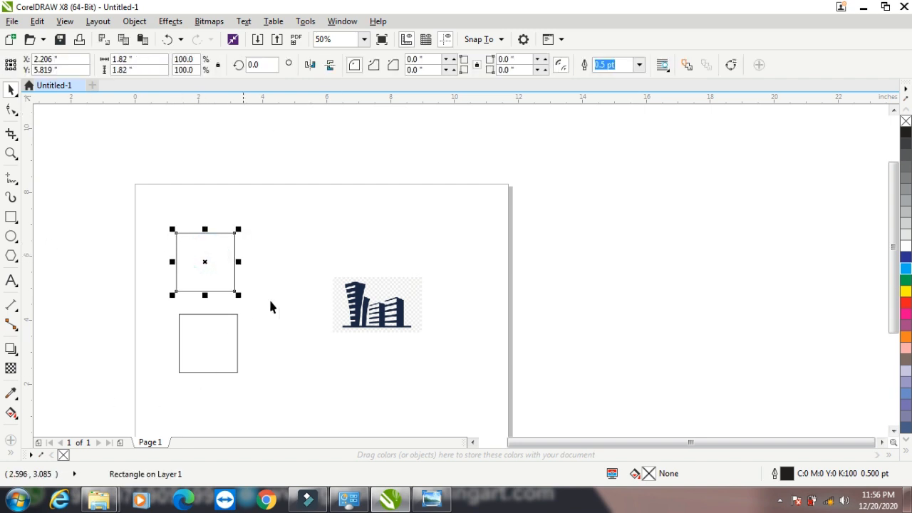
left_click(391, 299)
left_click_drag(384, 295, 620, 280)
left_click_drag(229, 340, 641, 283)
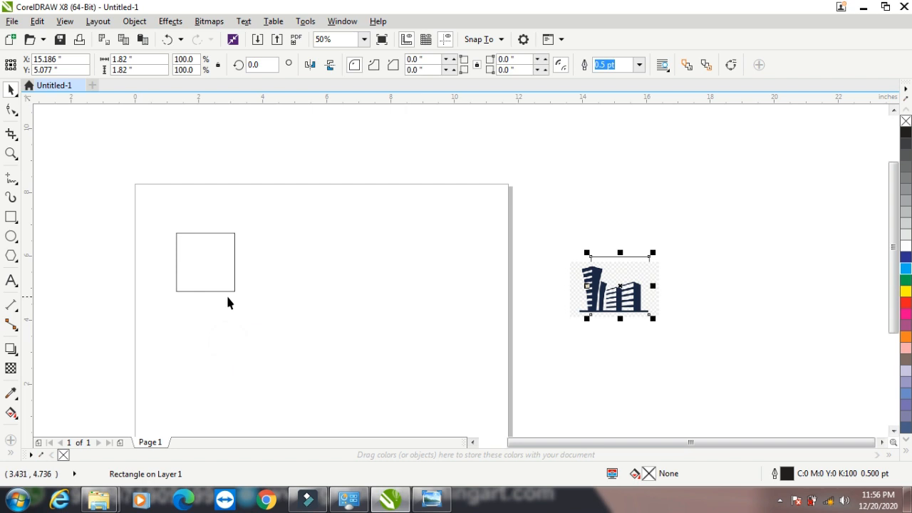
Nudge the remaining square on the page down to a vertical position of about 3.3 inches
left_click(220, 269)
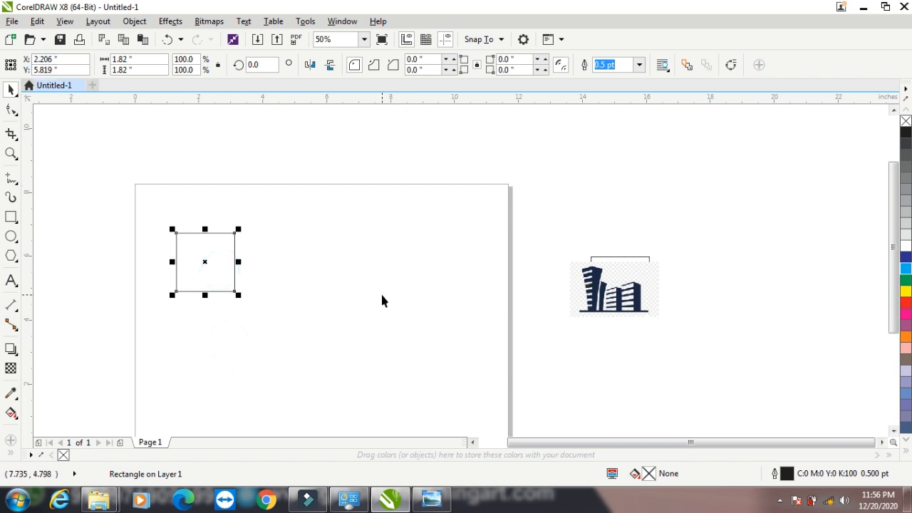
key("Down")
key("Down")
key("Down")
key("Down")
key("Down")
key("Down")
key("Down")
key("Down")
key("Down")
key("Down")
key("Down")
key("Down")
key("Down")
key("Down")
key("Down")
key("Down")
key("Down")
key("Down")
key("Down")
key("Down")
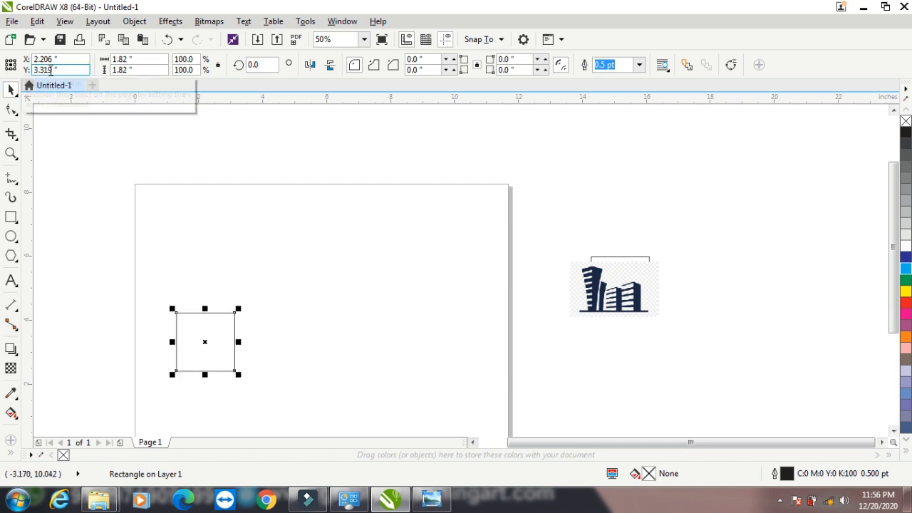
Nudge the square up past the page's upper edge to a vertical position of about 9.8 inches
key("Up")
key("Up")
key("Up")
key("Up")
key("Up")
key("Up")
key("Up")
key("Up")
key("Up")
key("Up")
key("Up")
key("Up")
key("Up")
key("Up")
key("Up")
key("Up")
key("Up")
key("Up")
key("Up")
key("Up")
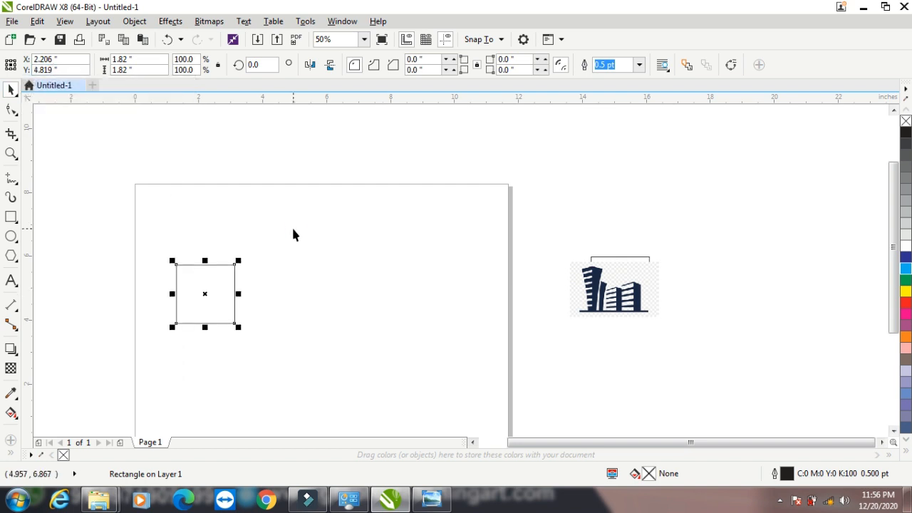
key("Up")
key("Up")
key("Up")
key("Up")
key("Up")
key("Up")
key("Up")
key("Up")
key("Up")
key("Up")
key("Up")
key("Up")
key("Up")
key("Up")
key("Up")
key("Up")
key("Up")
key("Up")
key("Up")
key("Up")
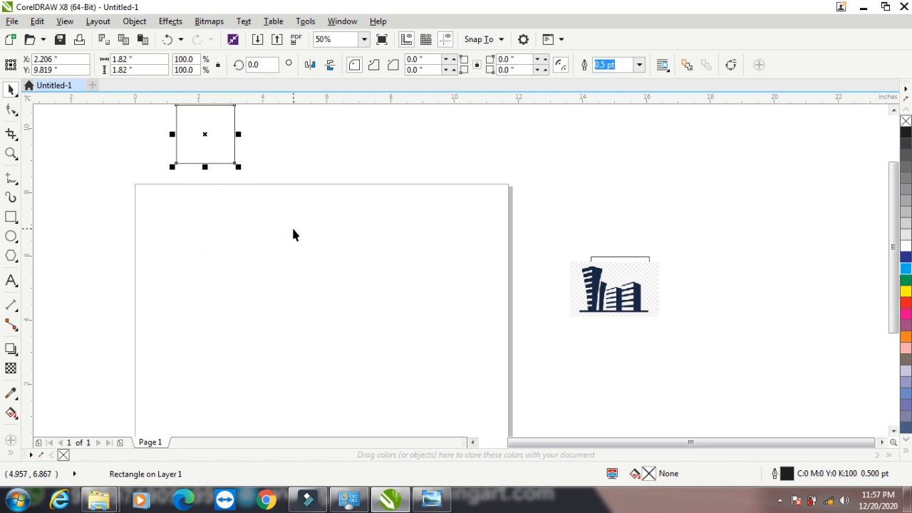
Nudge the square back down to a vertical position of about 7.3 inches, just inside the page's upper edge
key("Down")
key("Down")
key("Down")
key("Down")
key("Down")
key("Down")
key("Down")
key("Down")
key("Down")
key("Down")
key("Down")
key("Down")
key("Down")
key("Down")
key("Down")
key("Down")
key("Down")
key("Down")
key("Down")
key("Down")
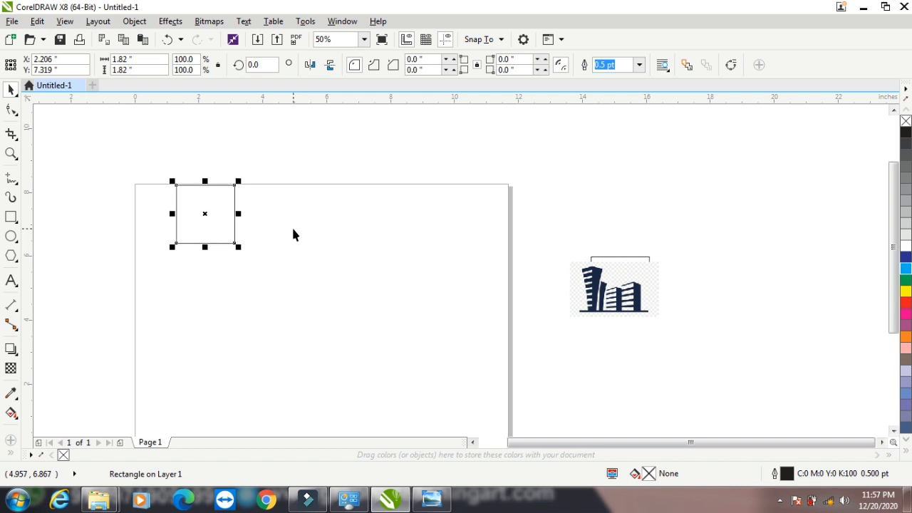
Nudge the square right to a horizontal position of about 3.7 inches
key("Right")
key("Right")
key("Right")
key("Right")
key("Right")
key("Right")
key("Right")
key("Right")
key("Right")
key("Right")
key("Right")
key("Right")
key("Right")
key("Right")
key("Right")
key("Right")
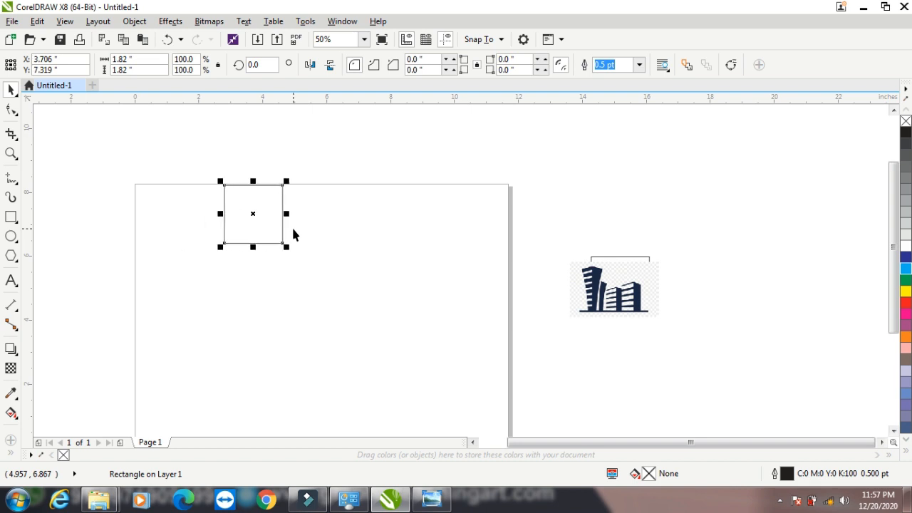
Nudge the square left to a horizontal position of about 1.7 inches
key("Left")
key("Left")
key("Left")
key("Left")
key("Left")
key("Left")
key("Left")
key("Left")
key("Left")
key("Left")
key("Left")
key("Left")
key("Left")
key("Left")
key("Left")
key("Left")
key("Left")
key("Left")
key("Left")
key("Left")
key("Left")
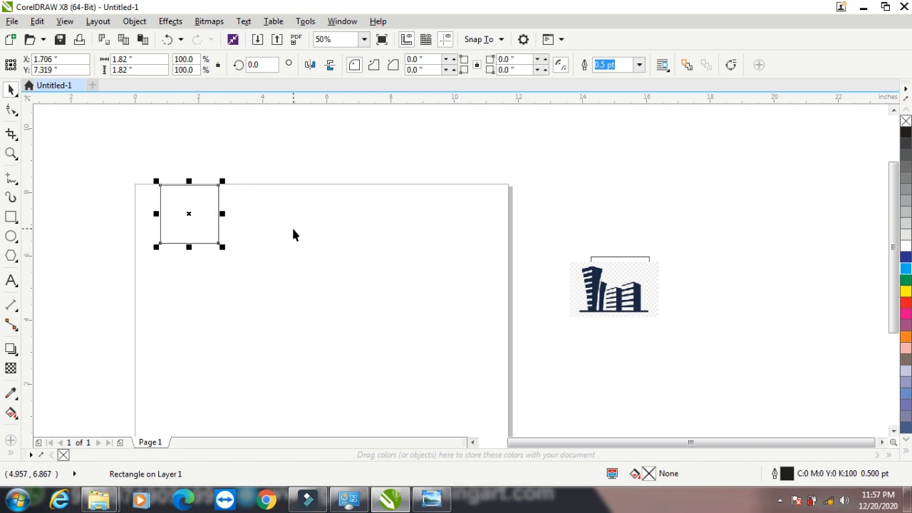
Move the square toward the middle of the page and set its width to 5 inches with the size ratio locked
left_click_drag(189, 215, 235, 285)
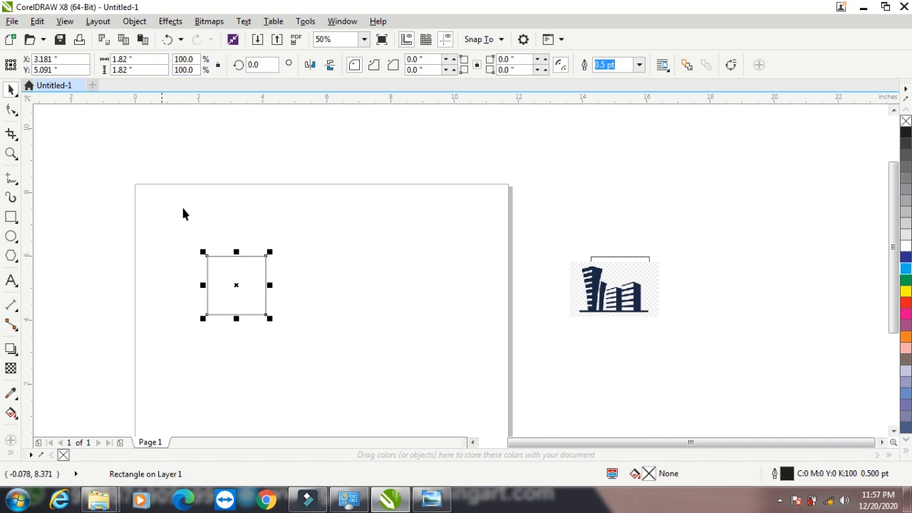
left_click(219, 65)
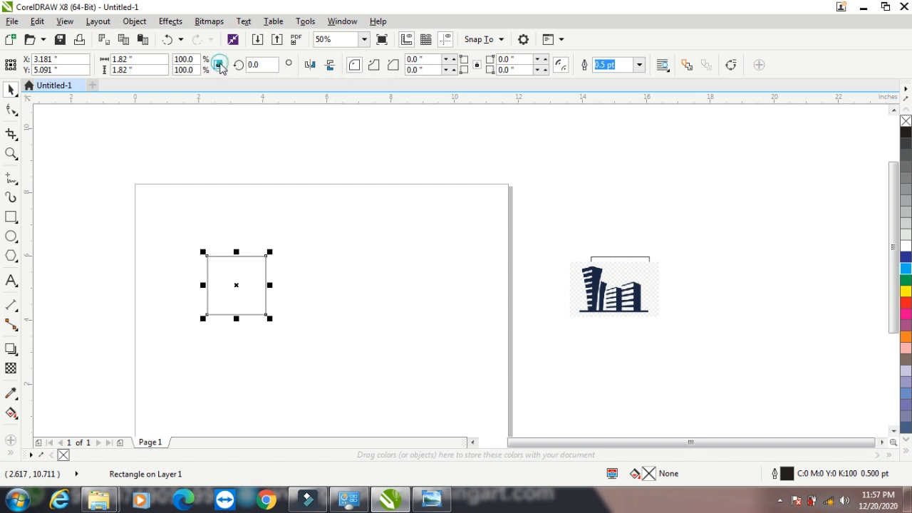
left_click(141, 57)
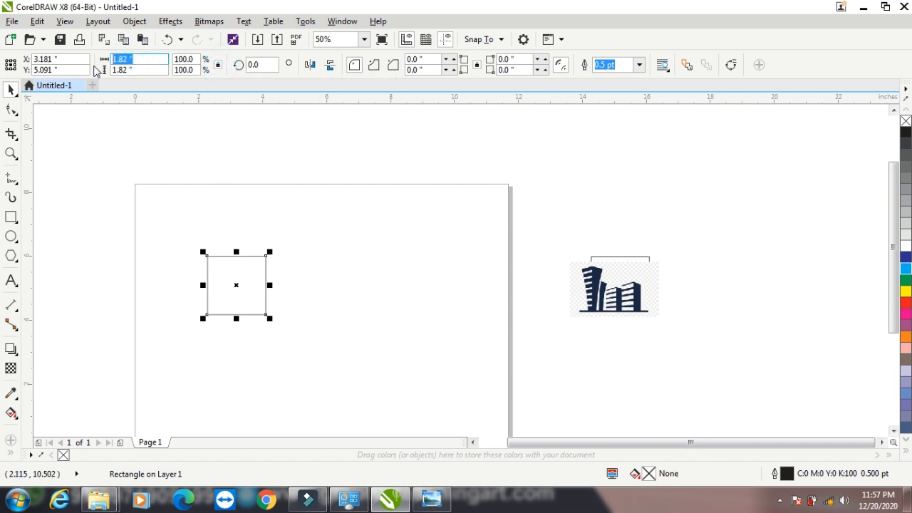
type("5")
key("Return")
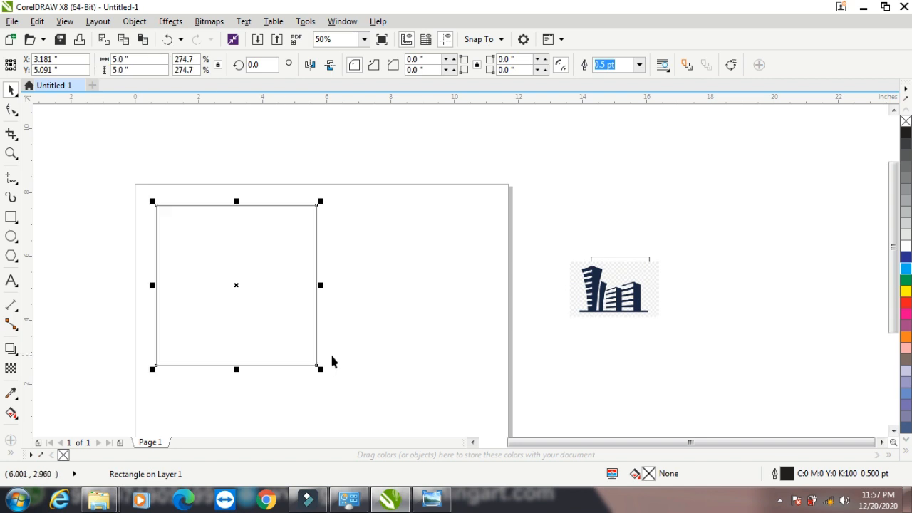
left_click_drag(248, 242, 282, 251)
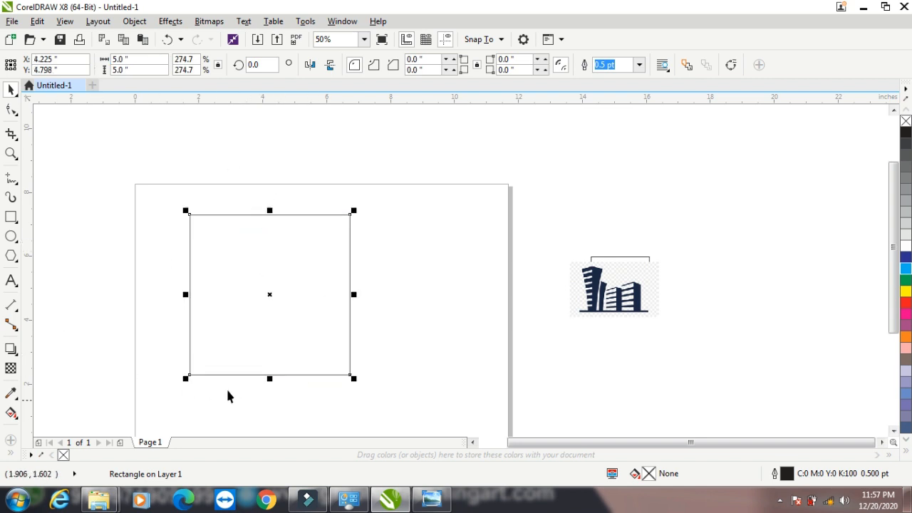
Unlock the size ratio, set the square's height to 7 inches, and shift the shape slightly down to fit inside the page
left_click(219, 65)
left_click(120, 60)
left_click(119, 69)
left_click(133, 57)
left_click(131, 72)
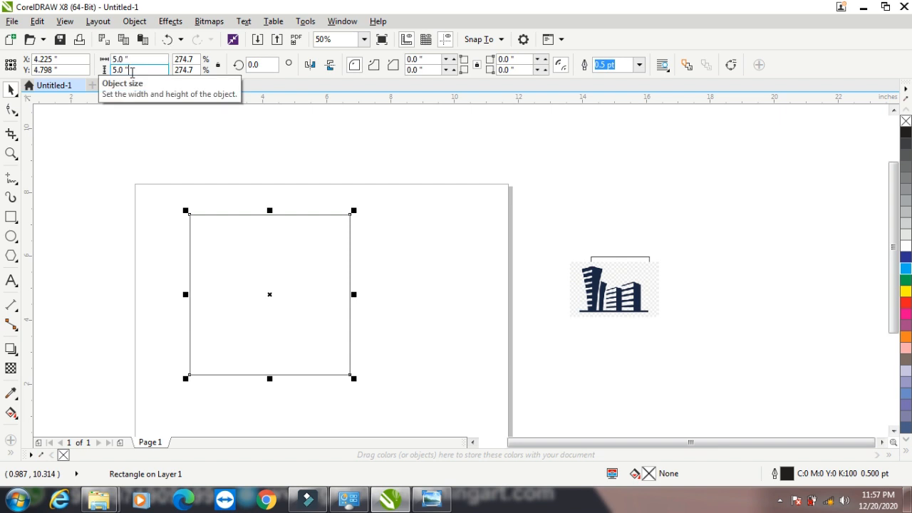
double_click(132, 71)
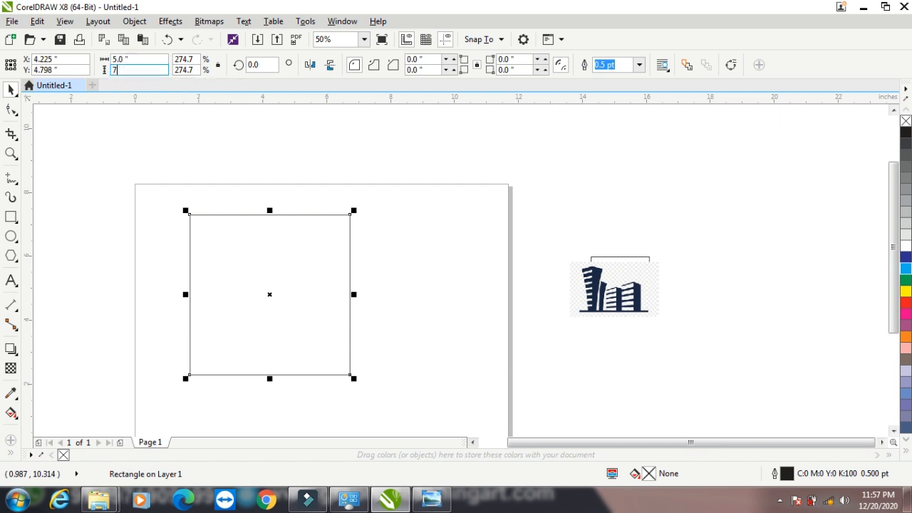
type("7")
left_click(198, 152)
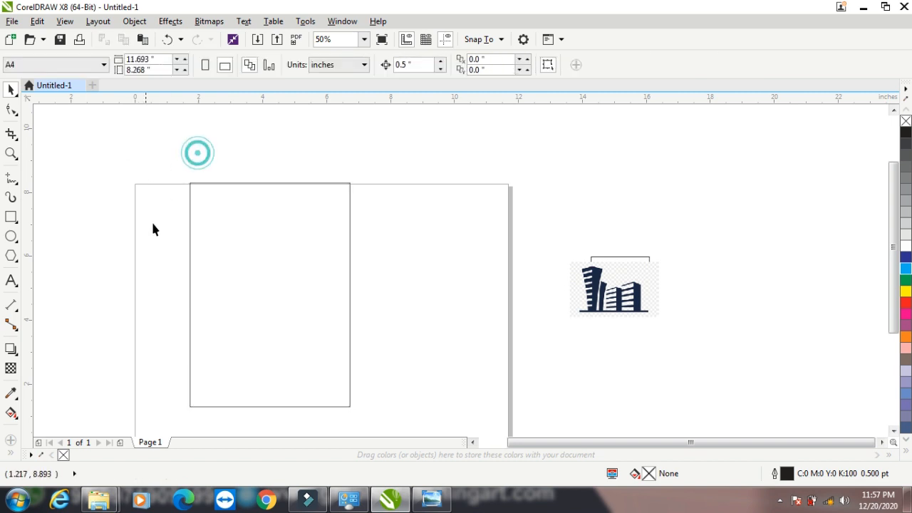
left_click(246, 234)
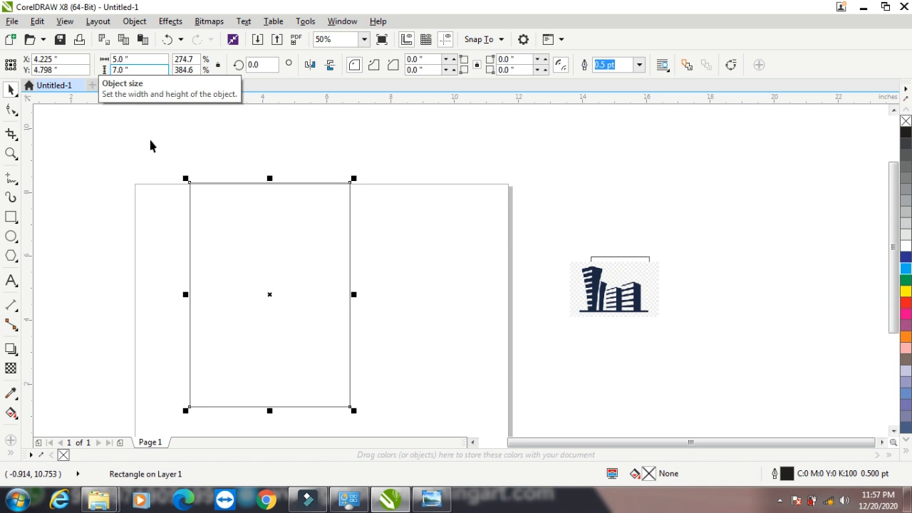
left_click_drag(290, 227, 291, 239)
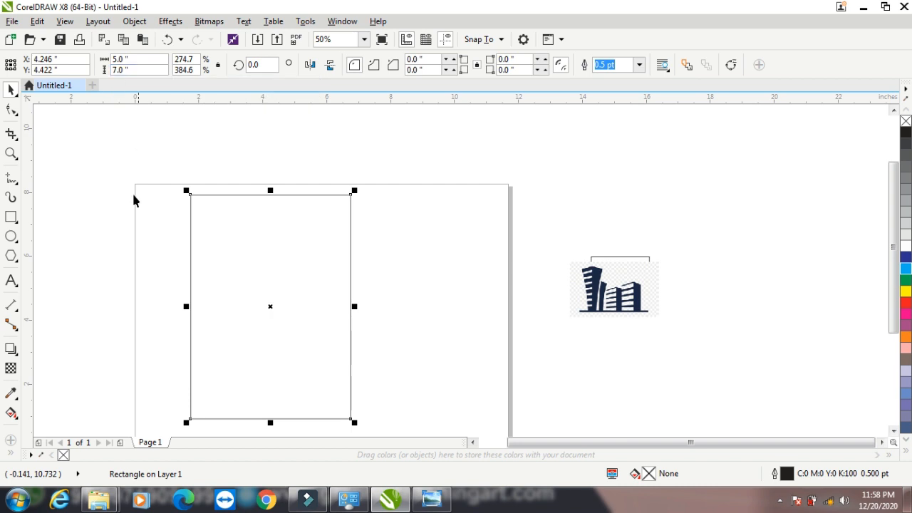
Draw a rectangle about 3.09 by 1.8 inches on the page, to the right of the tall rectangle
left_click(411, 238)
left_click(11, 217)
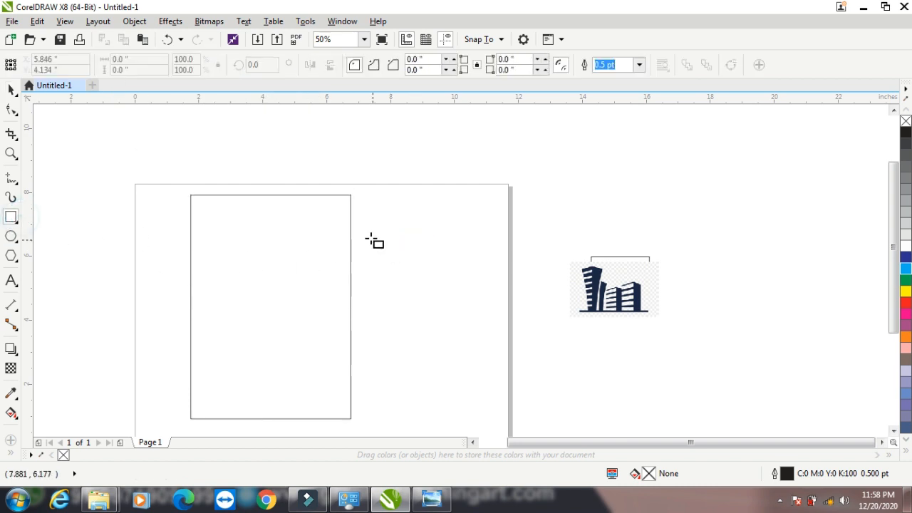
left_click_drag(371, 238, 471, 296)
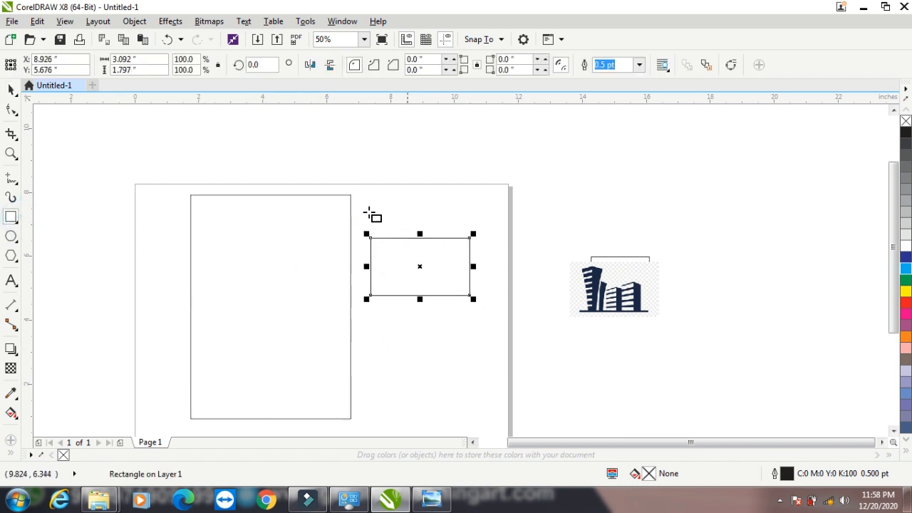
Set the new rectangle's width and height to 5 inches each
double_click(134, 60)
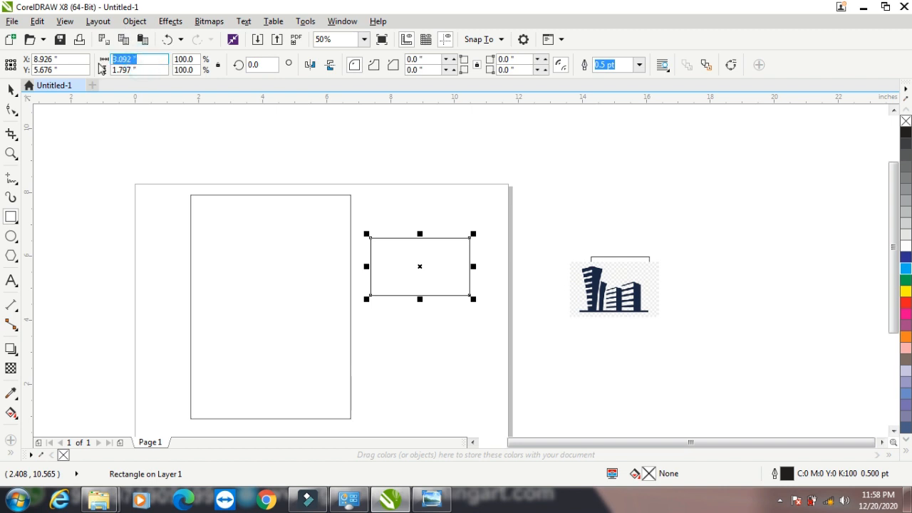
type("5")
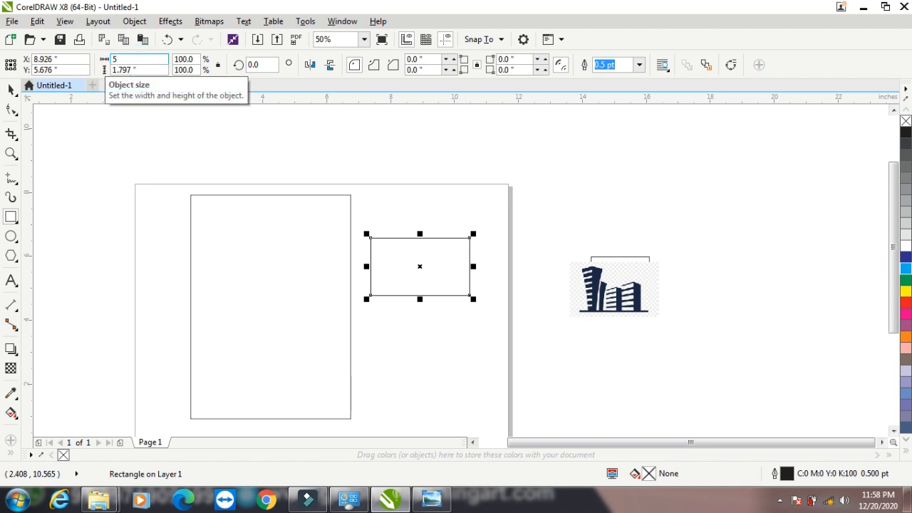
double_click(135, 69)
type("5")
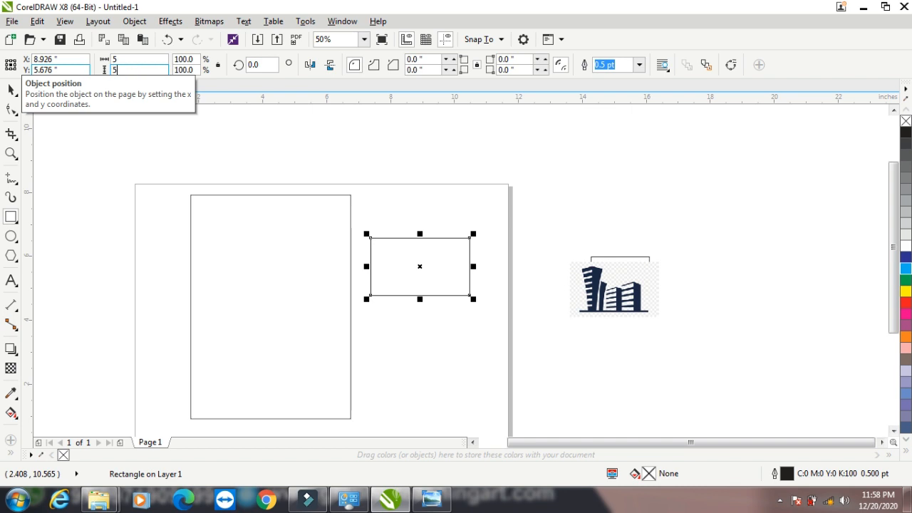
key("Return")
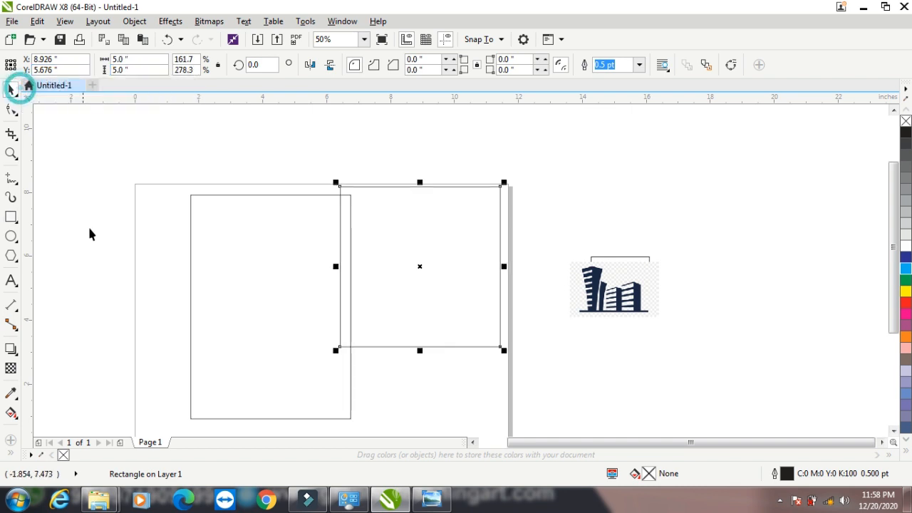
Move the tall rectangle to the page's left edge and the 5-inch square off the page, above and right of the building picture
left_click_drag(268, 265, 220, 269)
left_click(356, 264)
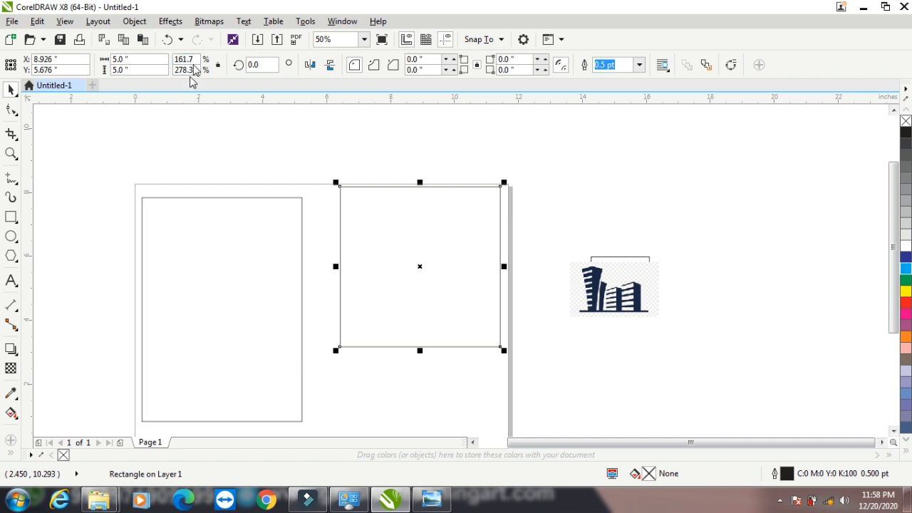
left_click_drag(425, 243, 403, 255)
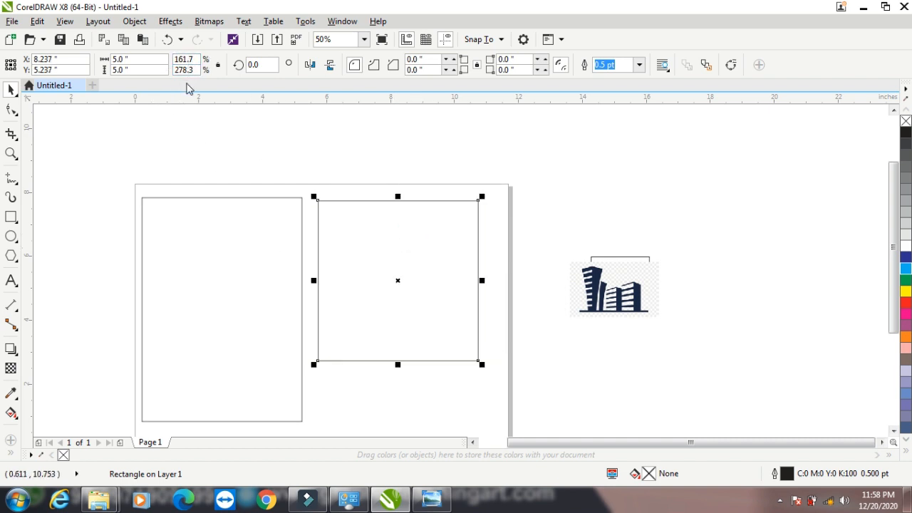
left_click_drag(382, 244, 717, 171)
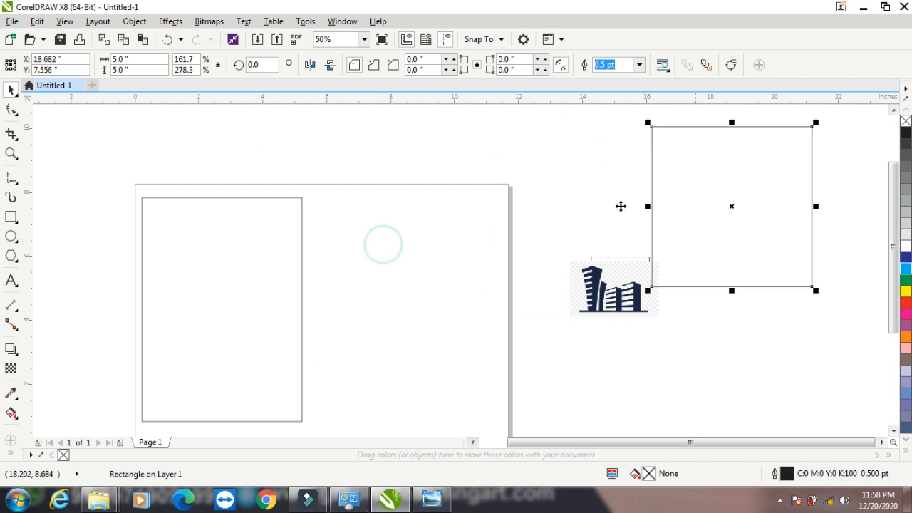
Scale the tall rectangle down to about 2.72 by 3.81 inches and move it to about X 3.8, Y 4.7 inches
left_click(248, 260)
left_click_drag(304, 192, 230, 299)
left_click_drag(197, 340, 271, 281)
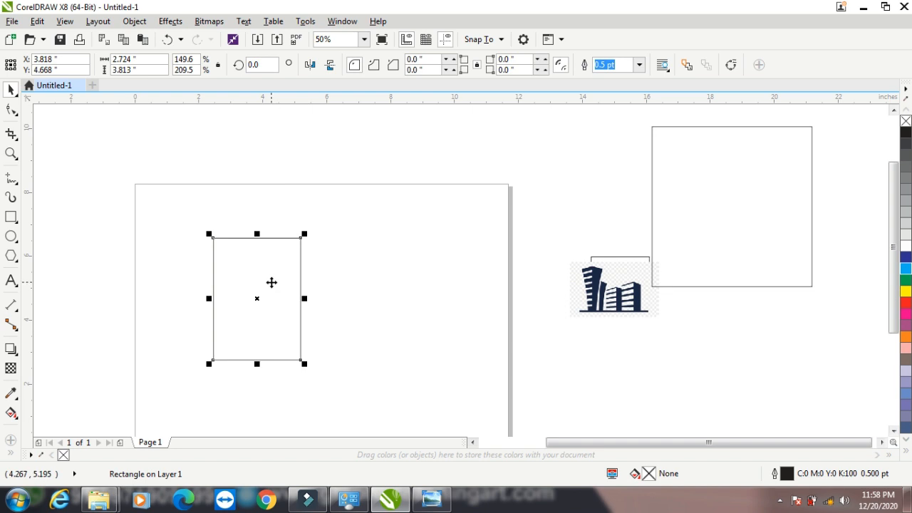
Set the rectangle's rotation angle to 15 degrees, and return it to 0 degrees
left_click(261, 64)
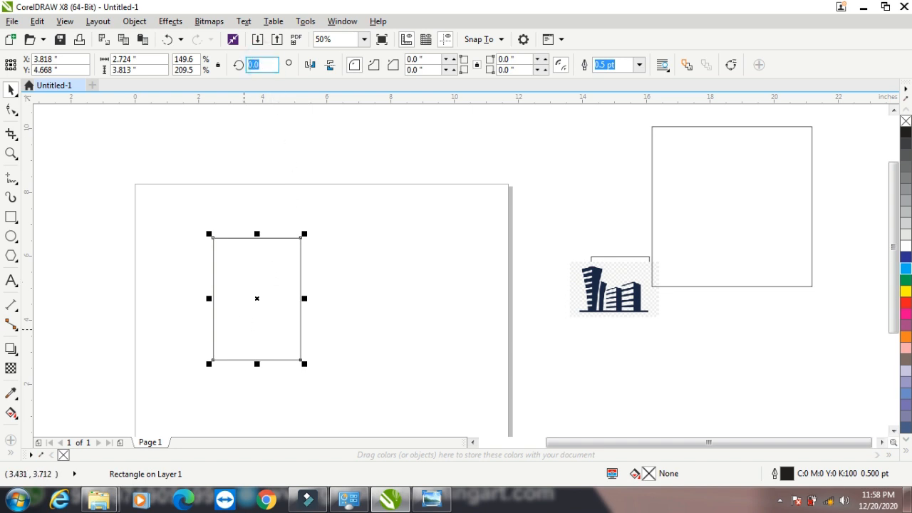
key("Return")
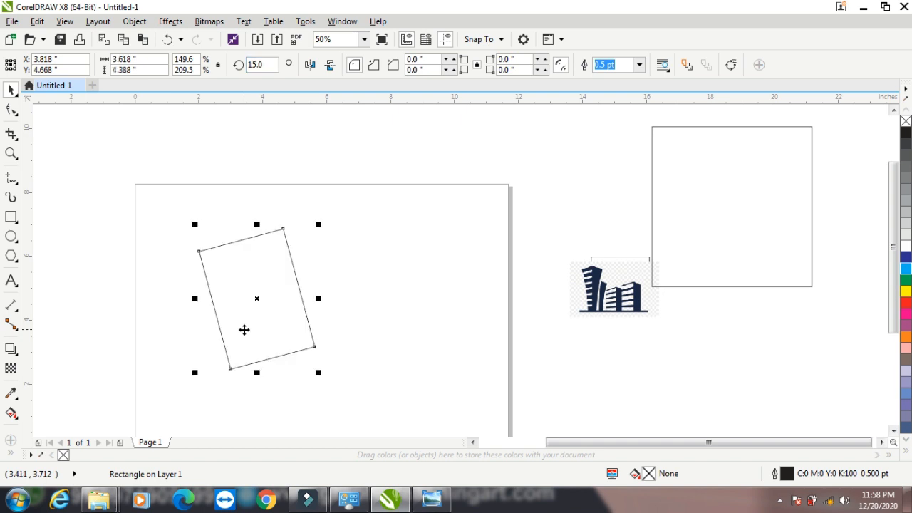
left_click(275, 64)
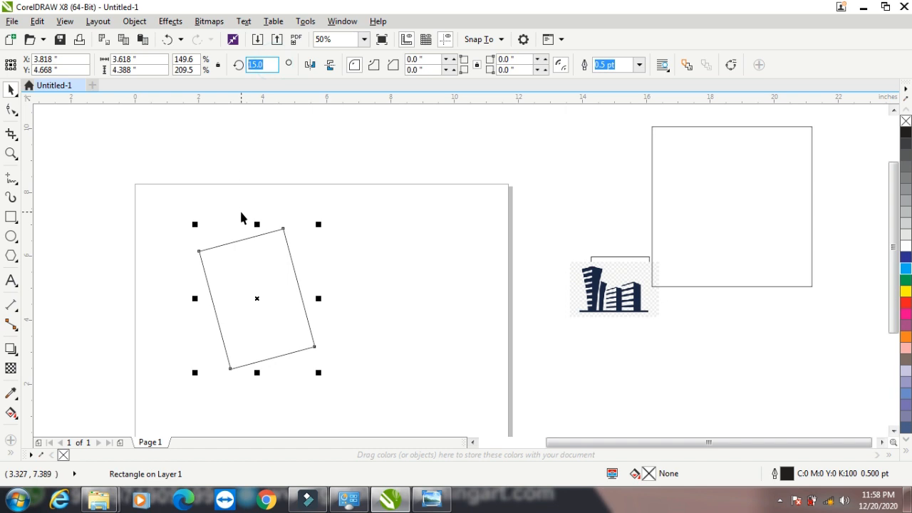
key("Return")
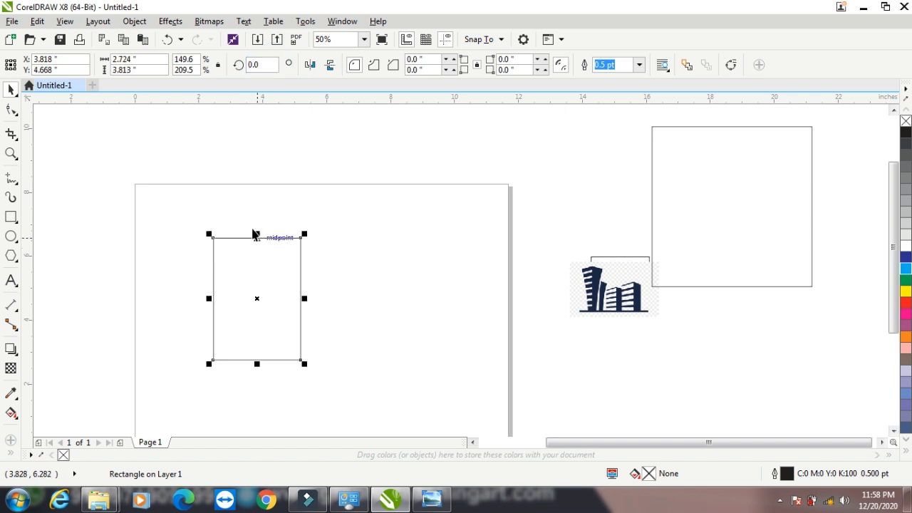
Move the tall rectangle off the page, bring the building picture onto it, and enlarge the picture to about 4.69 by 2.90 inches
left_click_drag(269, 280, 725, 313)
left_click_drag(606, 294, 219, 280)
left_click_drag(275, 306, 334, 343)
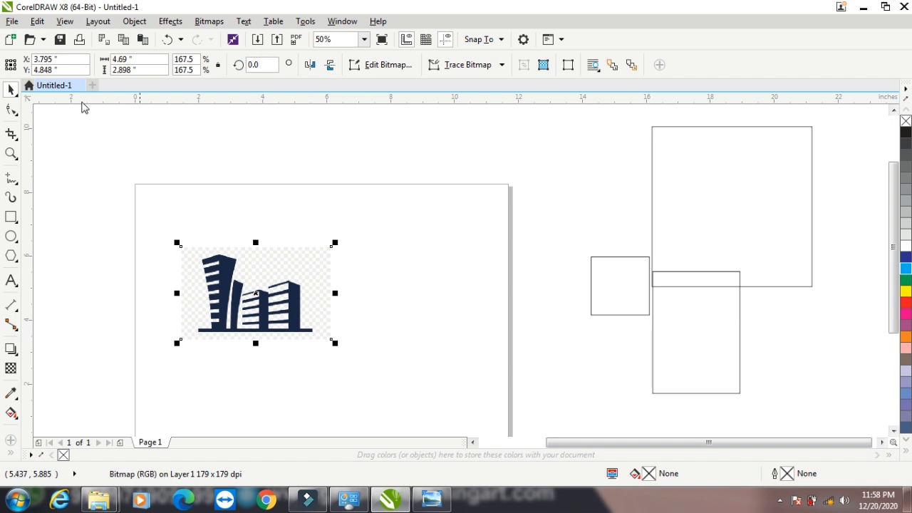
Mirror the building picture horizontally and back twice, and mirror it vertically and back once
left_click(310, 65)
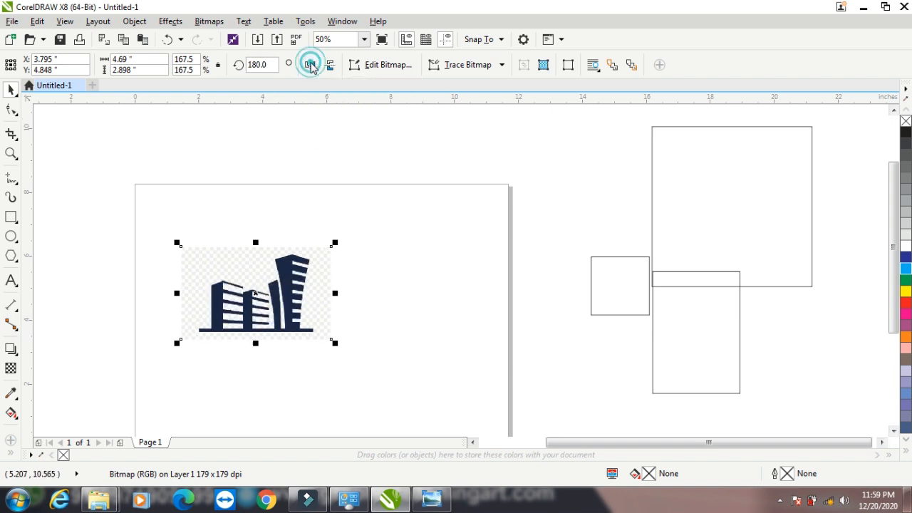
left_click(310, 65)
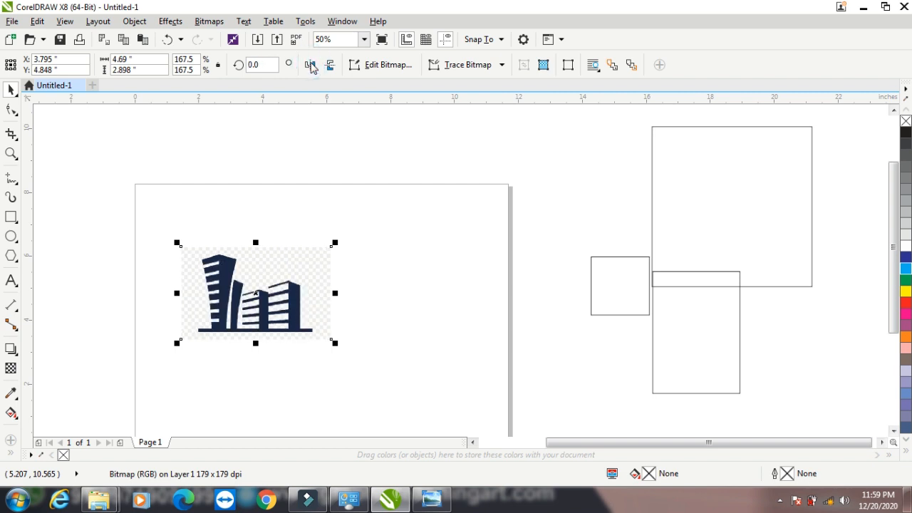
left_click(311, 65)
left_click(311, 64)
left_click(331, 65)
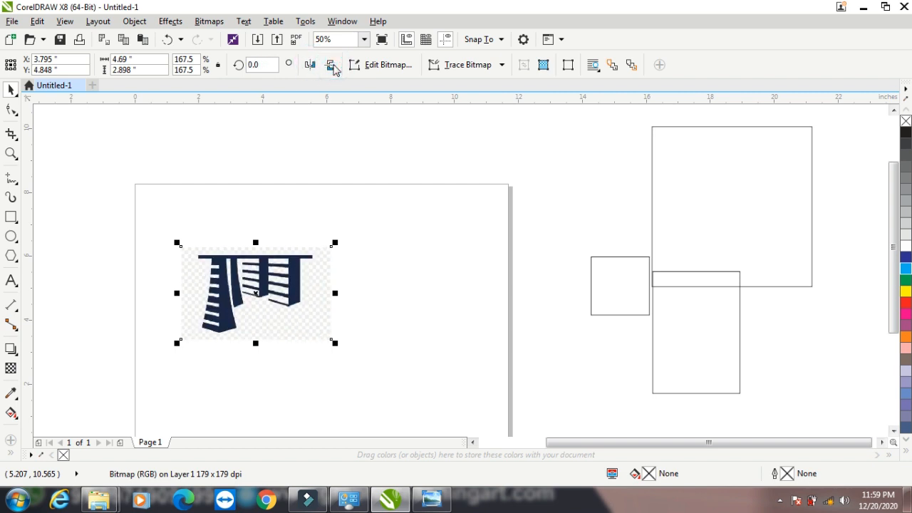
left_click(332, 65)
Move the building picture off the page and the 5-inch square onto it, at about X 4.5, Y 4.9 inches
left_click_drag(271, 298, 693, 335)
left_click_drag(694, 179, 238, 265)
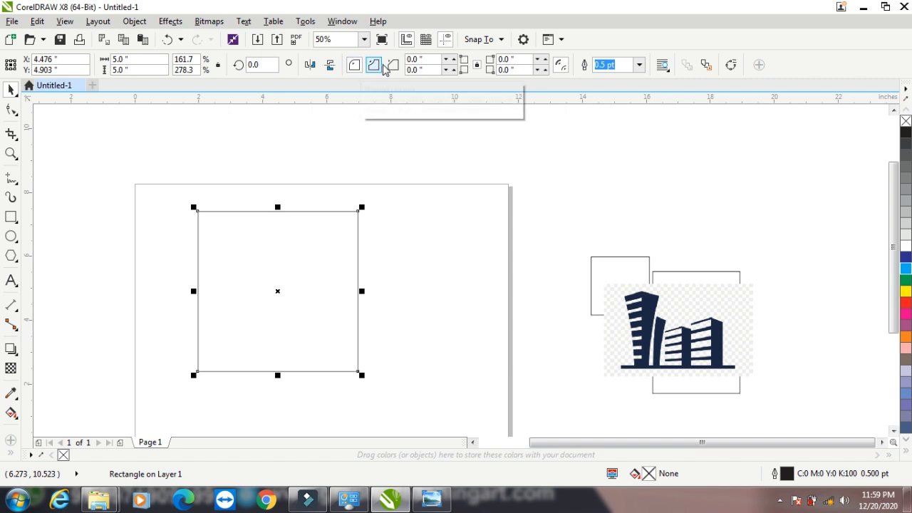
Round the square's four corners to about 0.66 inches, cycle through the scalloped and chamfered styles, and return the radius to zero
left_click(11, 109)
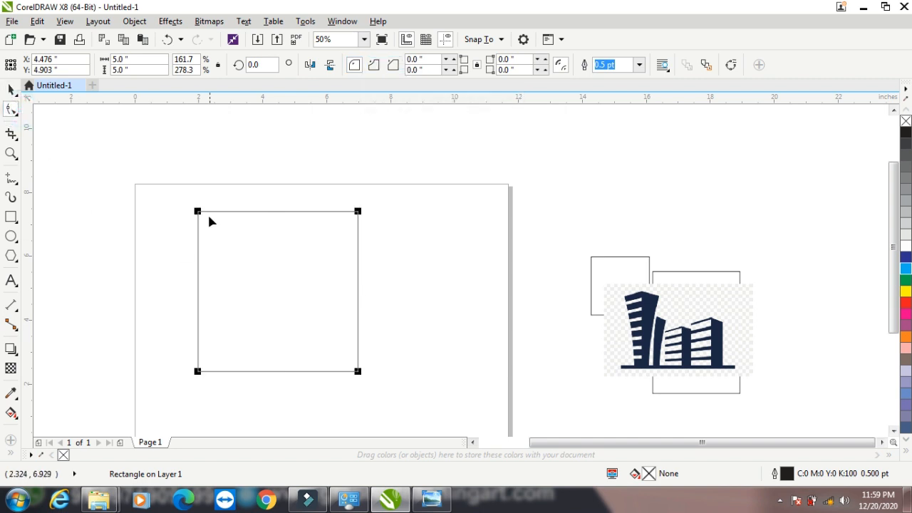
left_click_drag(200, 213, 198, 233)
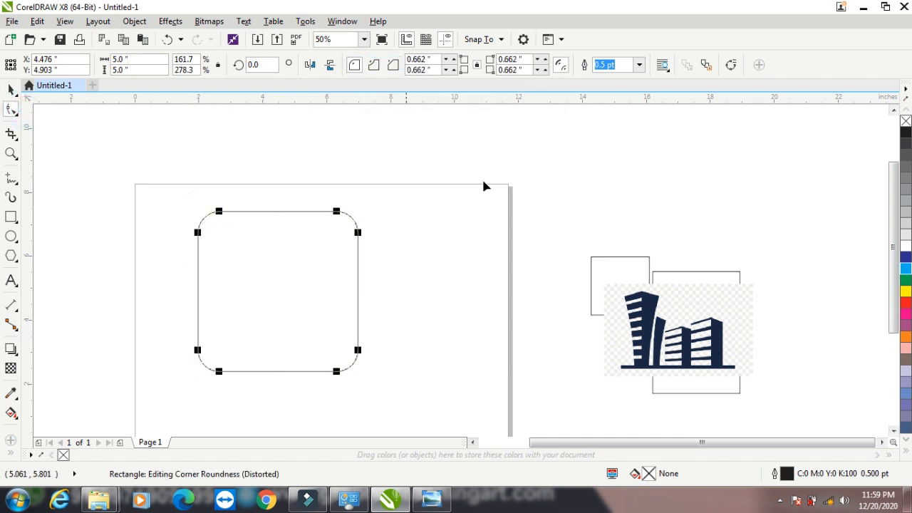
left_click(373, 65)
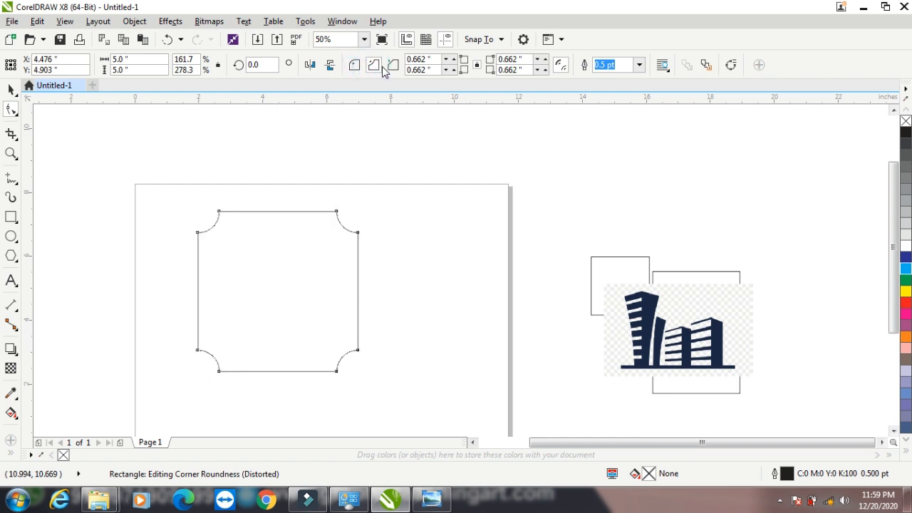
left_click(391, 66)
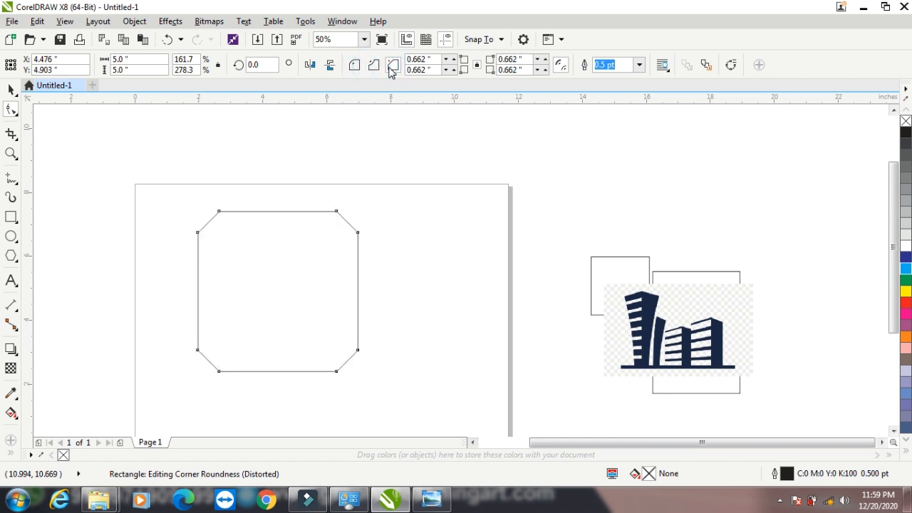
left_click(373, 66)
left_click(354, 66)
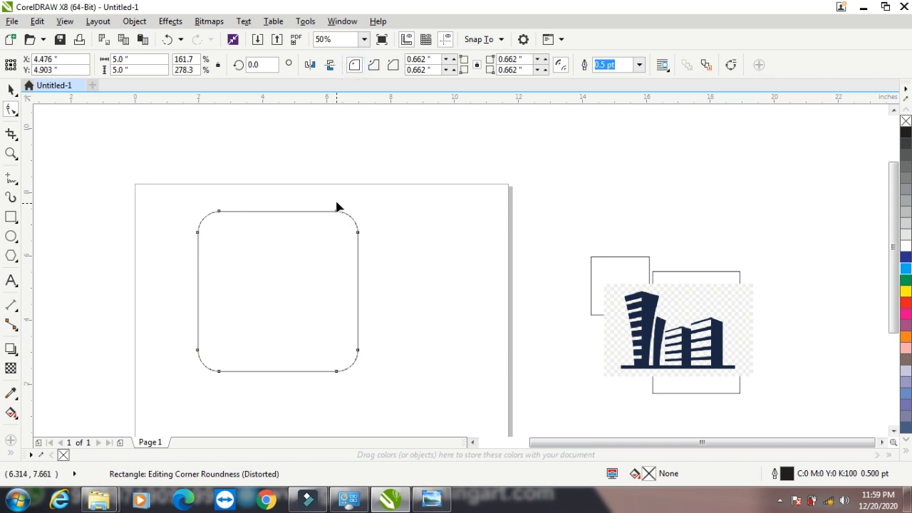
left_click_drag(198, 234, 197, 205)
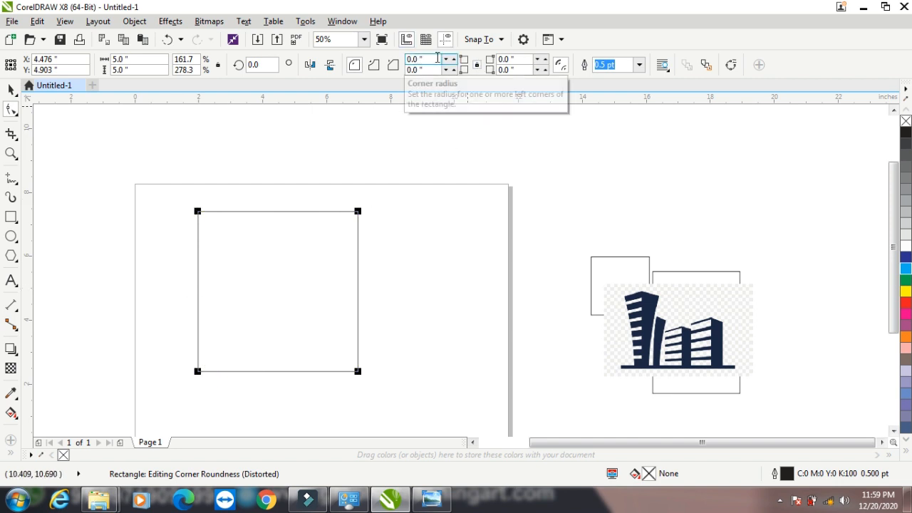
Set only the square's top-left corner radius to 3 inches, and reduce it to 0.35 inches
left_click(409, 60)
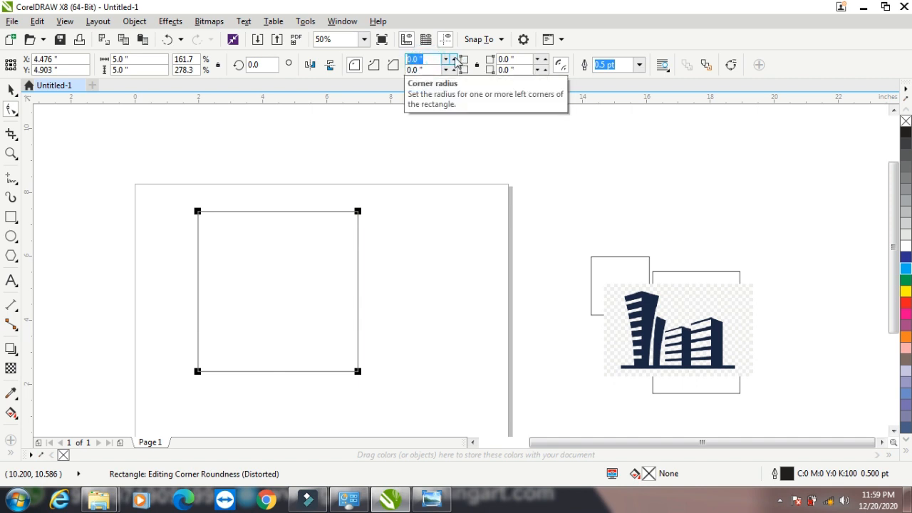
key("Return")
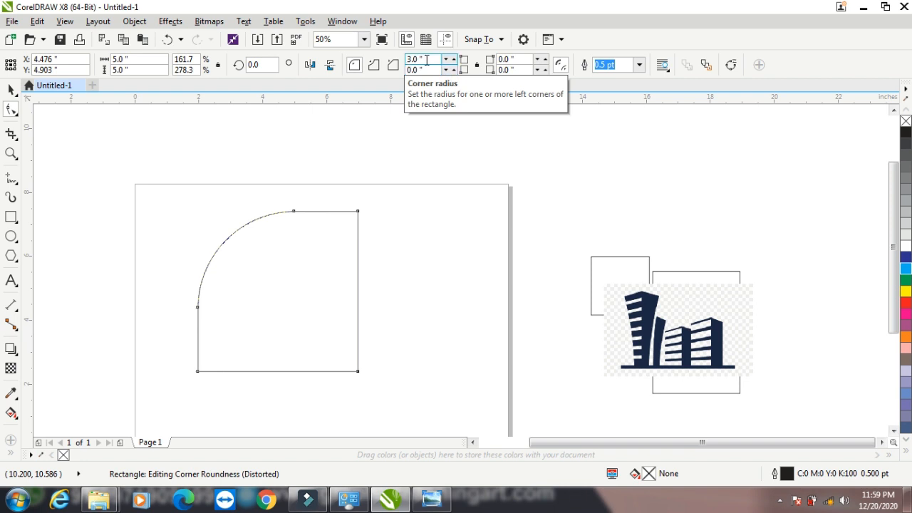
left_click(426, 60)
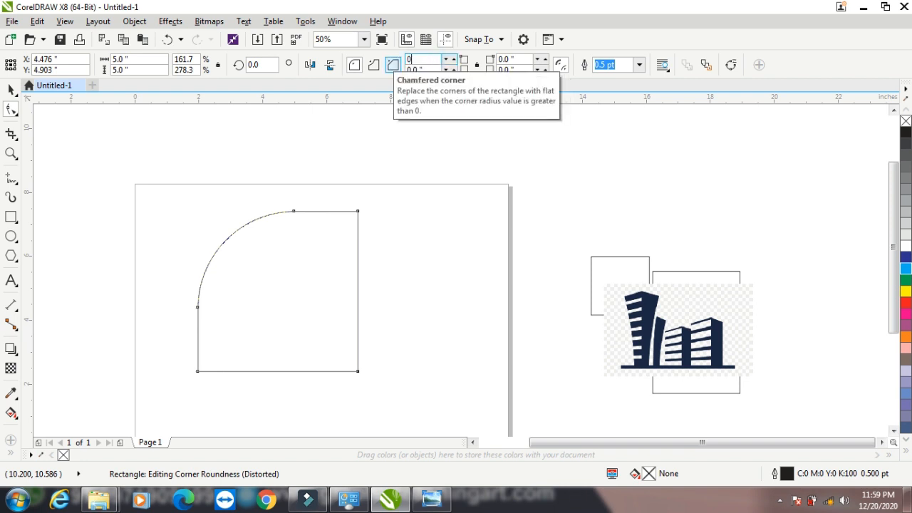
type("0.3")
key("Return")
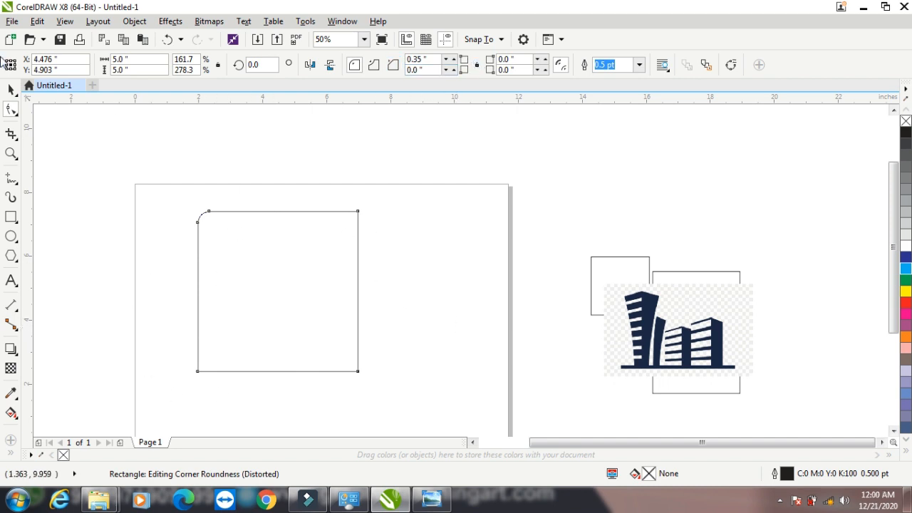
Give the 5-inch square a 16 pt cyan outline and a yellow fill
left_click(11, 89)
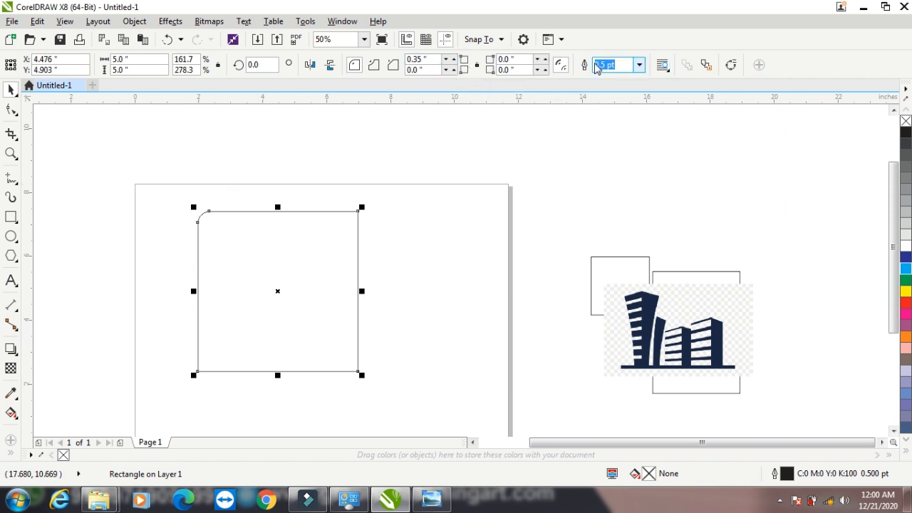
left_click(638, 65)
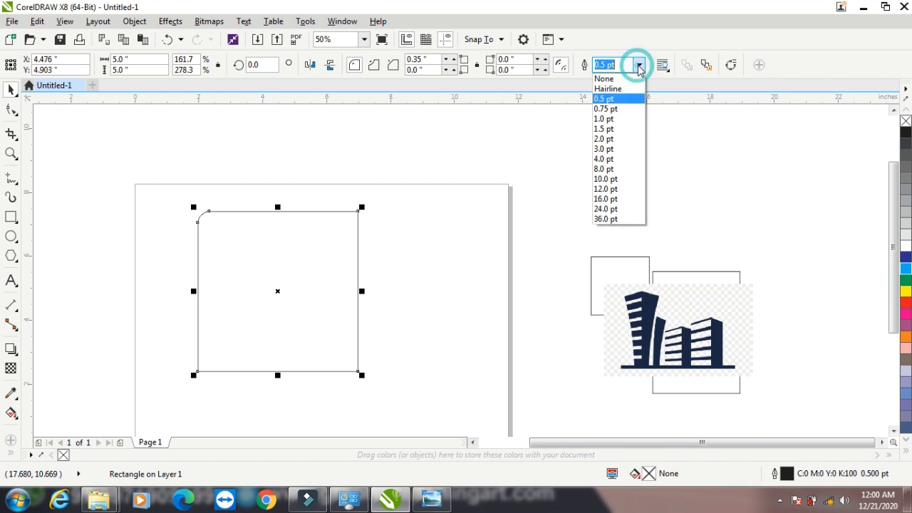
left_click(634, 178)
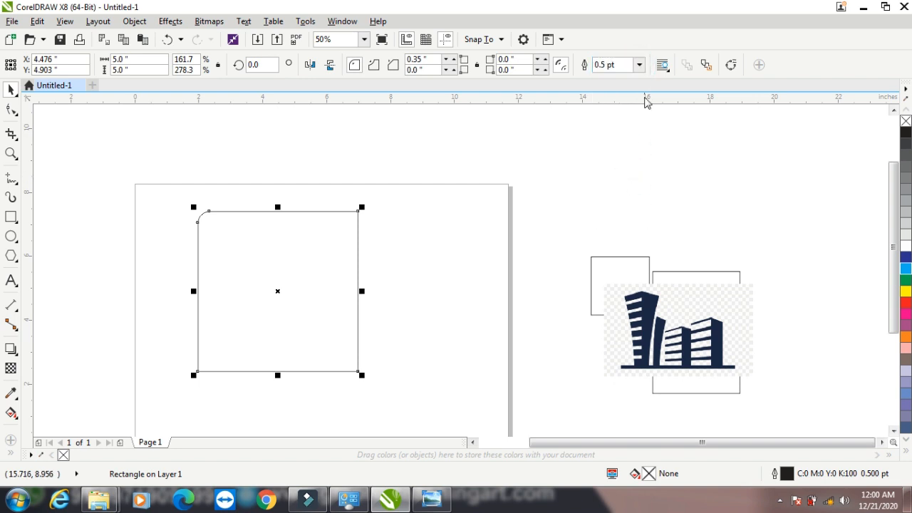
left_click(638, 64)
left_click(633, 199)
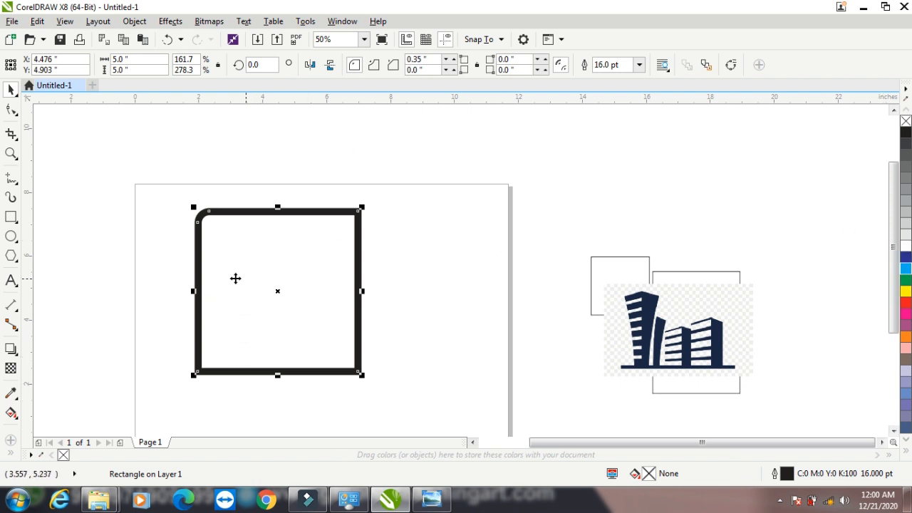
right_click(905, 269)
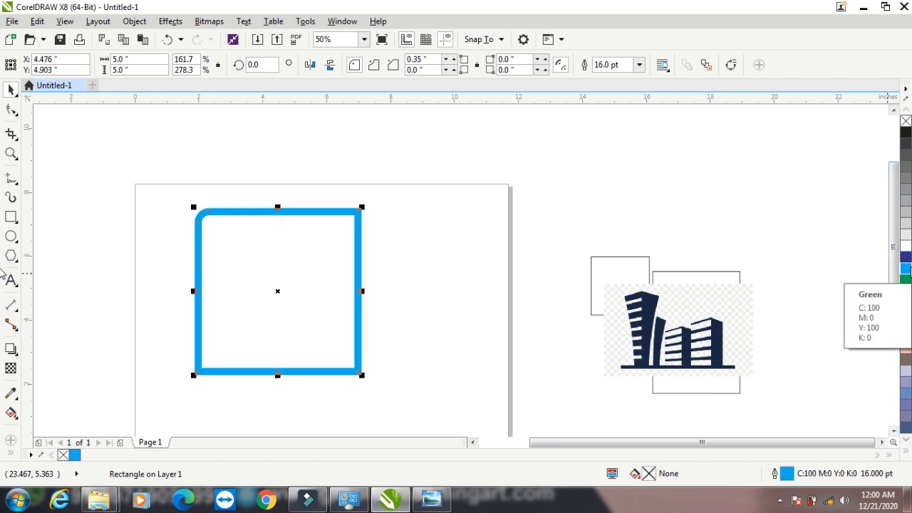
left_click(905, 291)
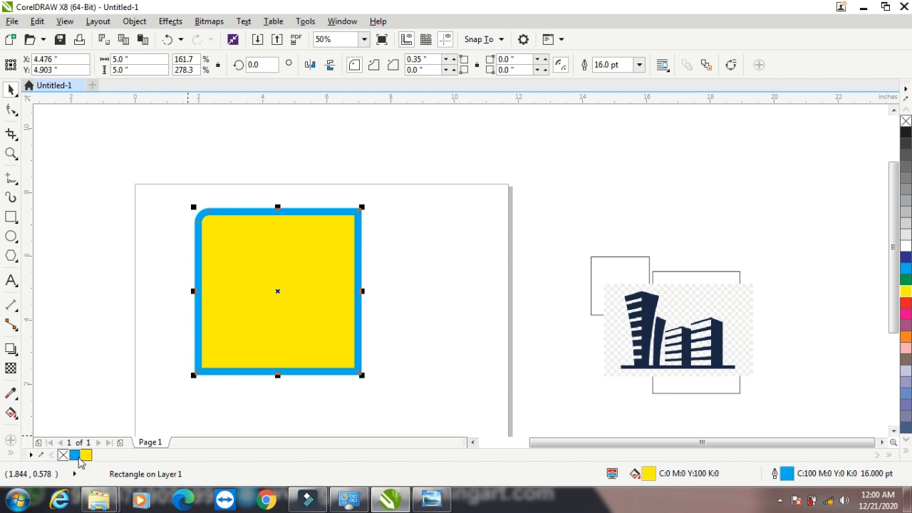
Fill the small 1.82-inch square with the document's yellow on the page, and move it off the page above the building picture
left_click_drag(592, 258, 402, 258)
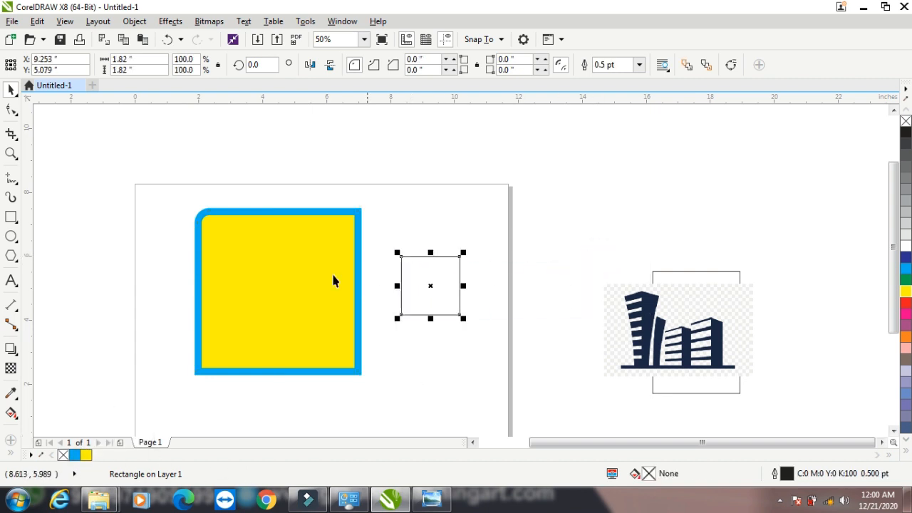
left_click(86, 455)
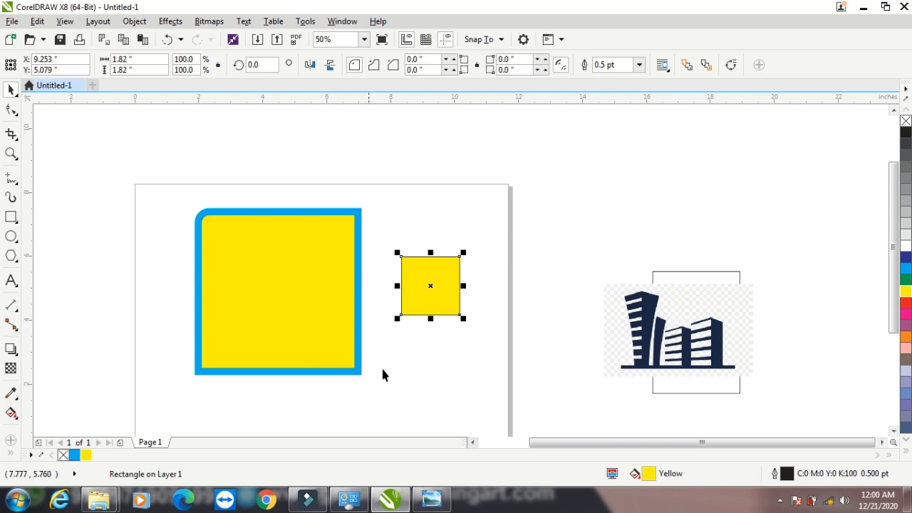
left_click(564, 189)
left_click_drag(421, 268, 583, 225)
View the text wrapping styles available for the large yellow square
left_click(307, 258)
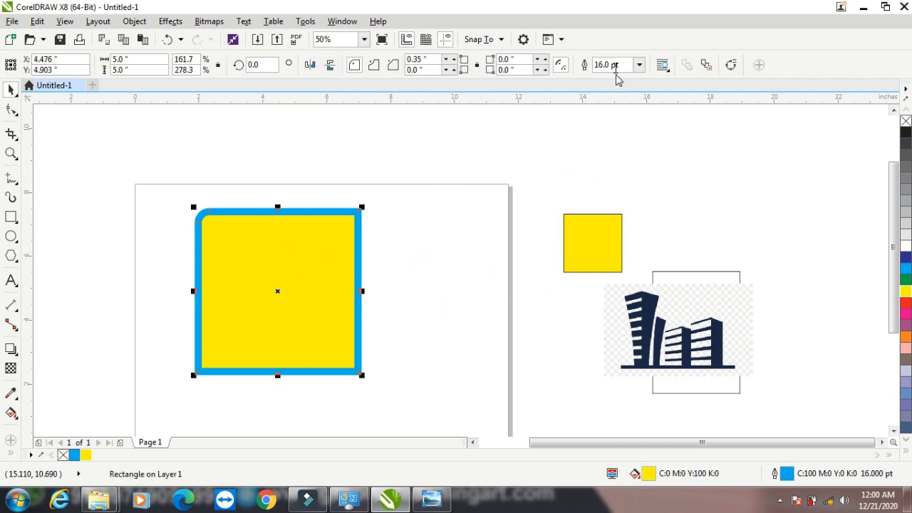
left_click(662, 66)
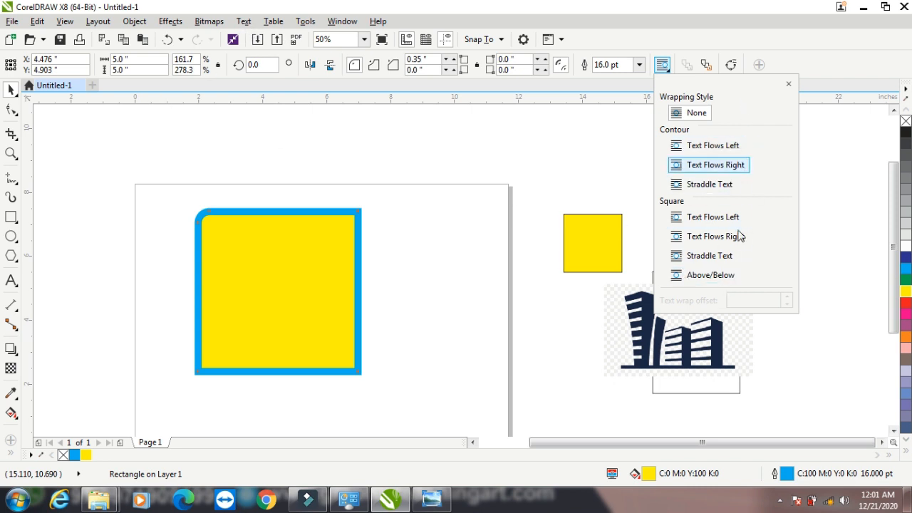
left_click(697, 27)
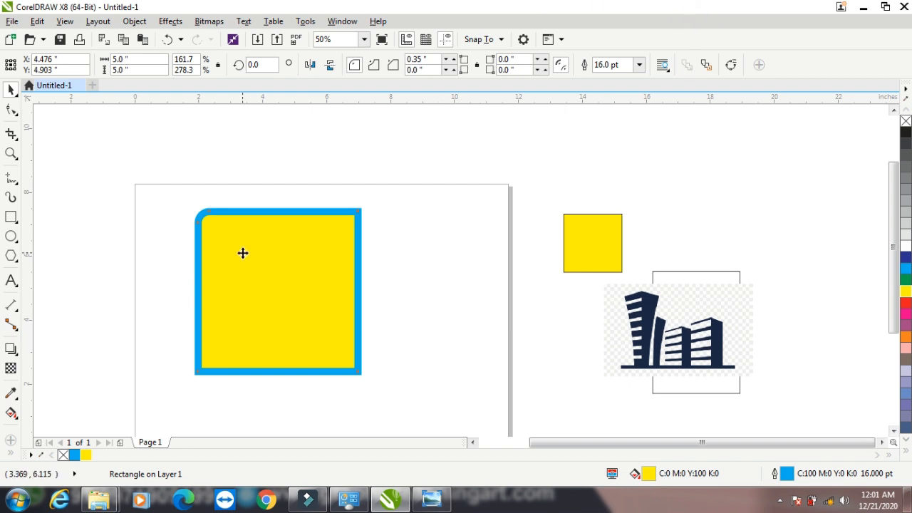
Shift the large yellow square to about X 5.2, Y 4.8 inches and convert it to curves
left_click_drag(302, 266, 316, 284)
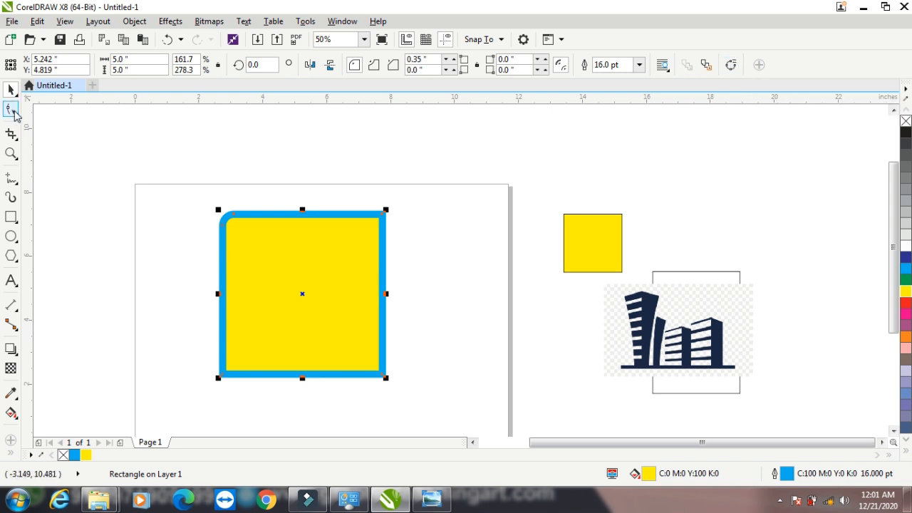
left_click(731, 65)
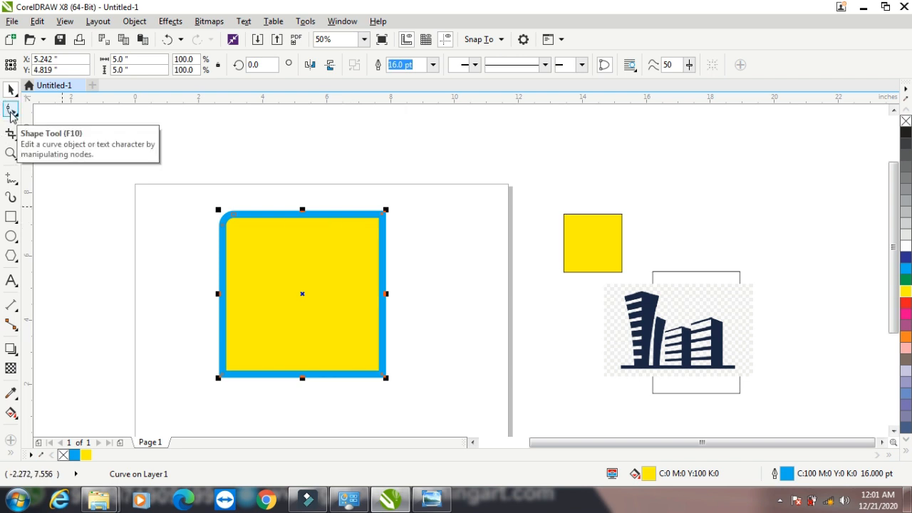
Add a node on the converted square's top edge and pull it down to form a V-shaped notch
left_click(11, 111)
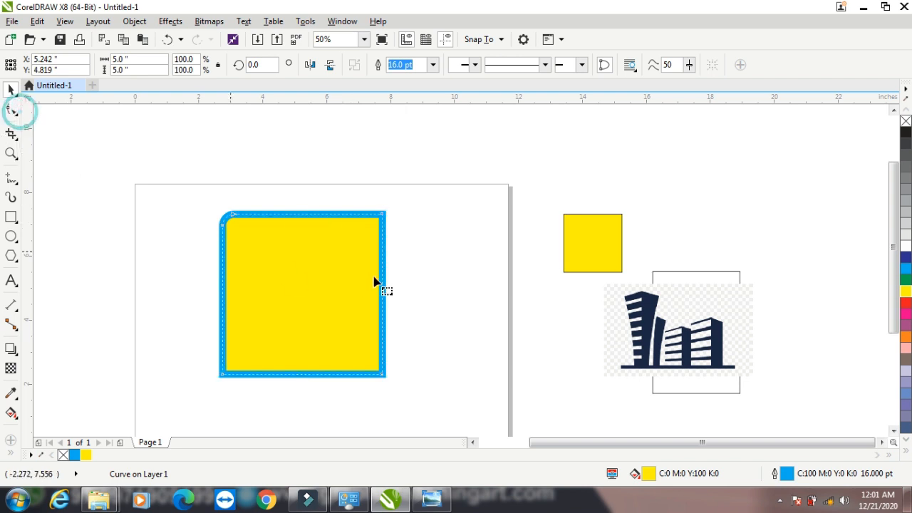
right_click(317, 213)
left_click(329, 222)
left_click_drag(318, 214, 301, 280)
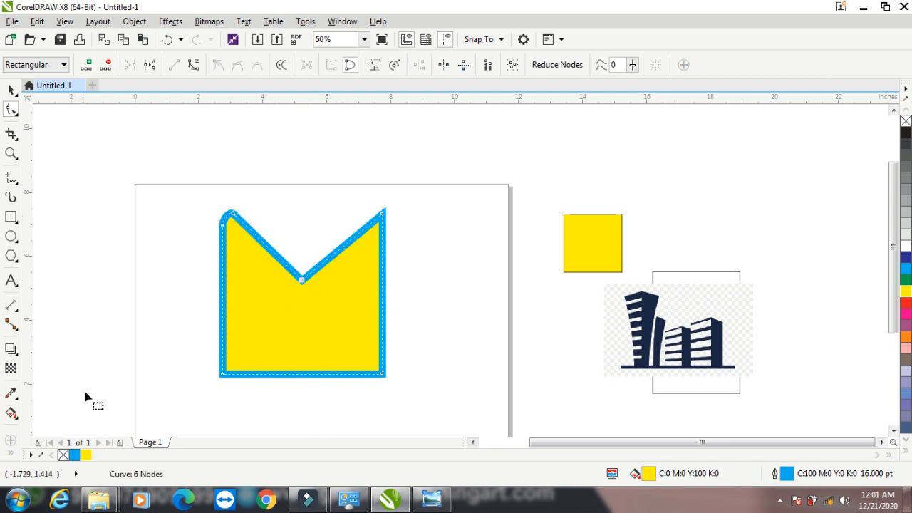
left_click(11, 92)
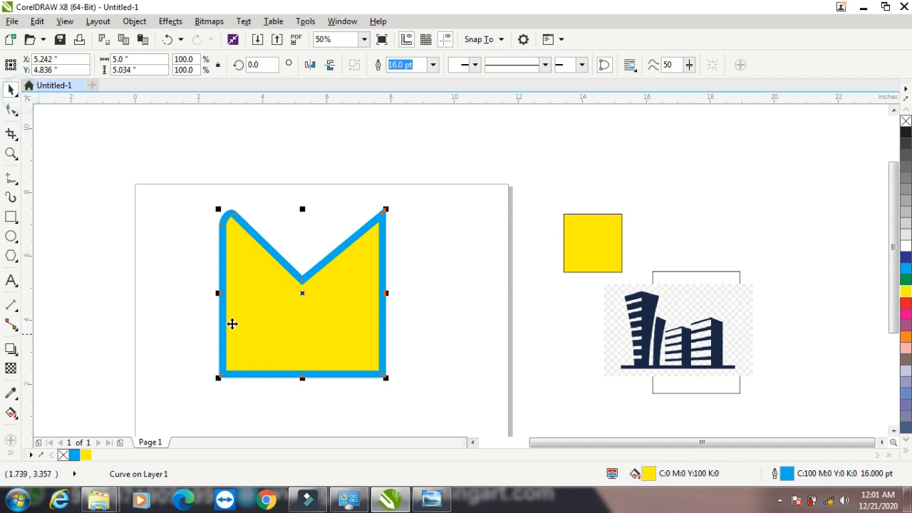
Move the notched shape across the page's left edge, and place the small yellow square on the page, enlarged to about 3.7 inches
left_click(346, 163)
left_click_drag(377, 292, 222, 286)
left_click_drag(605, 251, 383, 360)
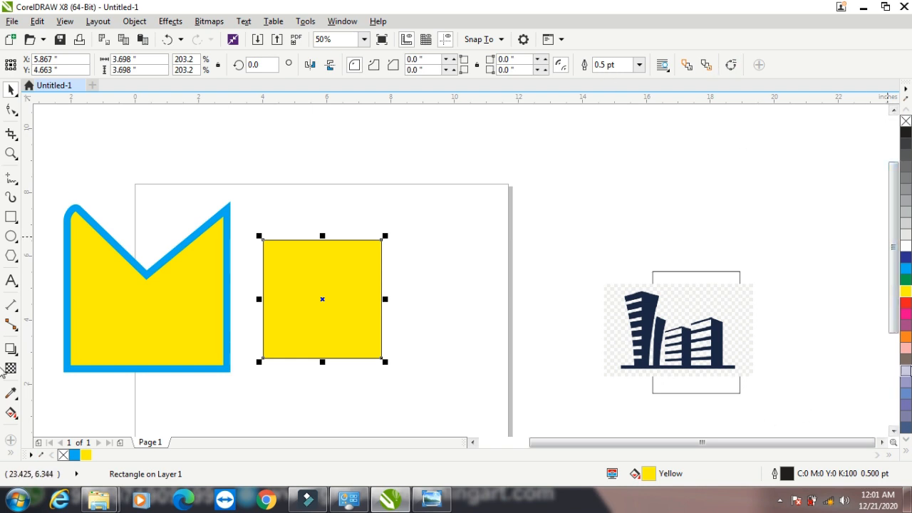
Expand the colour palette to show all its swatches, and minimize the window to the desktop
left_click(907, 454)
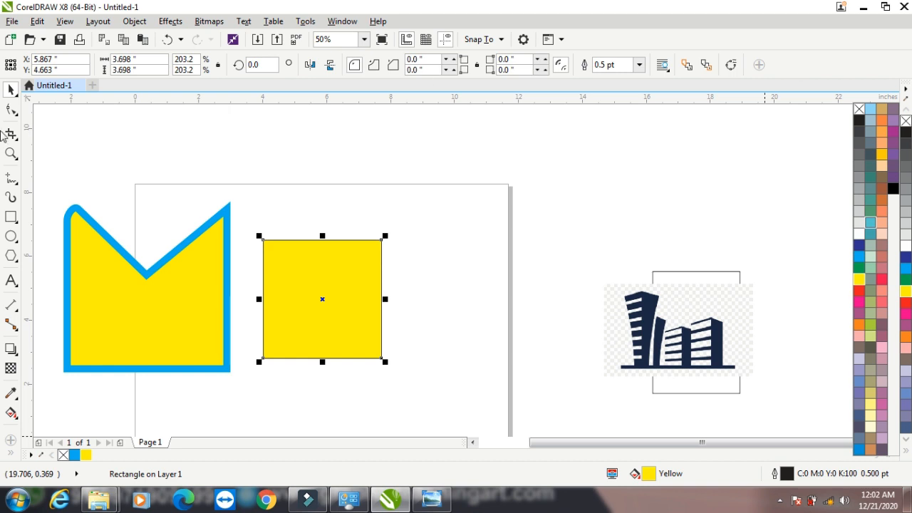
left_click(864, 6)
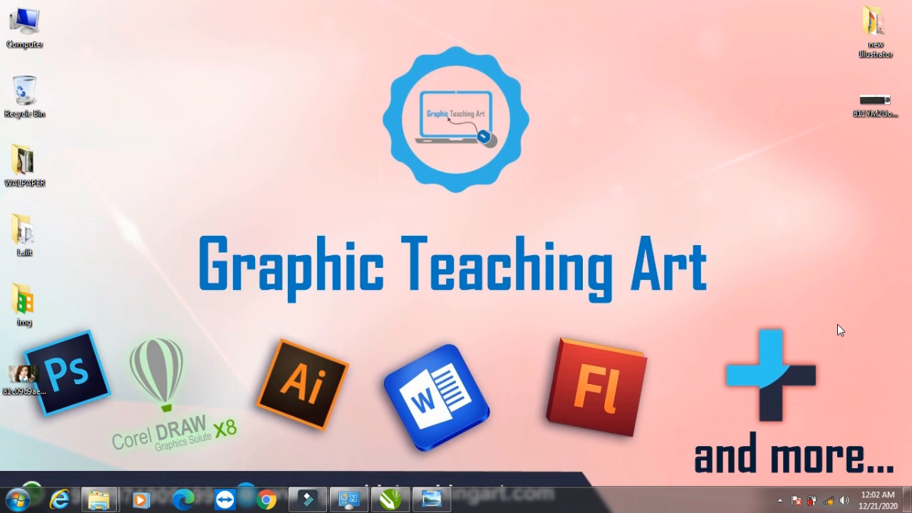